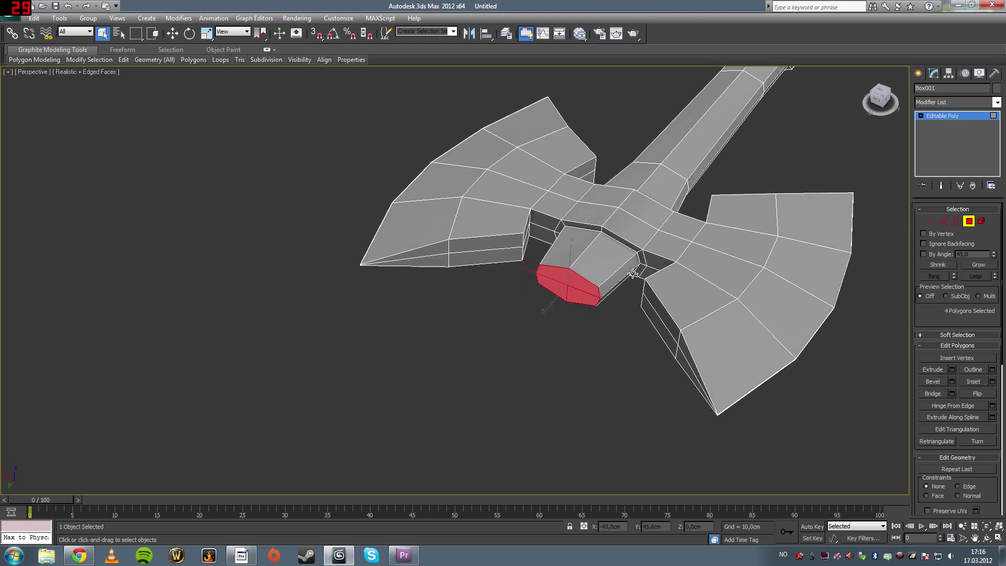
Extrude the four shaft-end polygons 18,0cm and scale them down slightly.
middle_click_drag(633, 273, 619, 252)
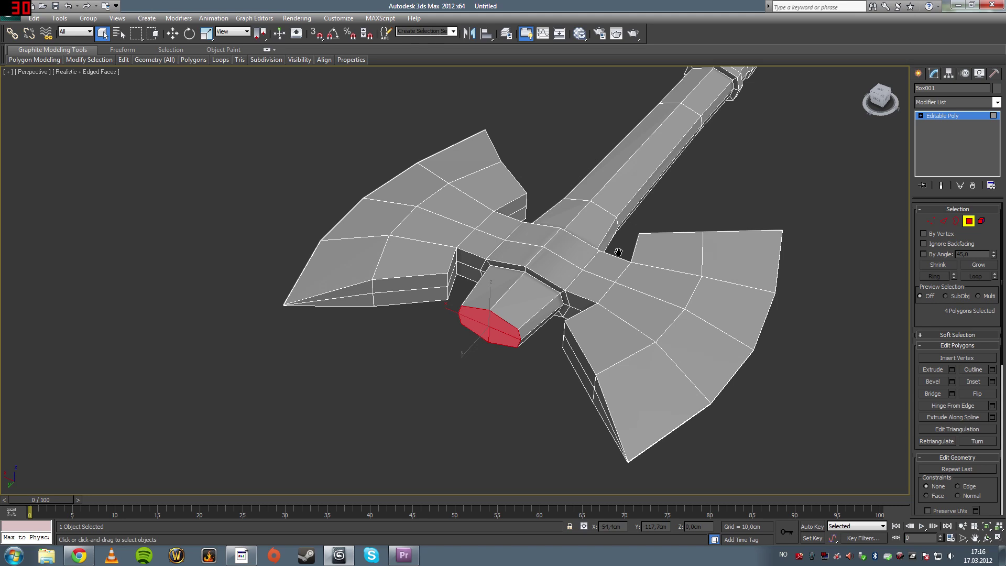
left_click(953, 370)
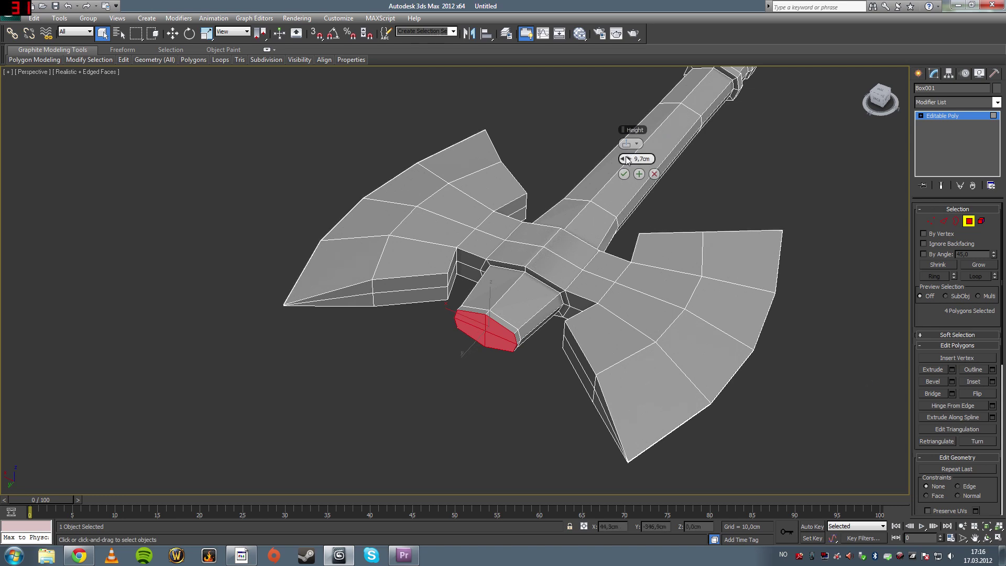
left_click_drag(627, 160, 627, 141)
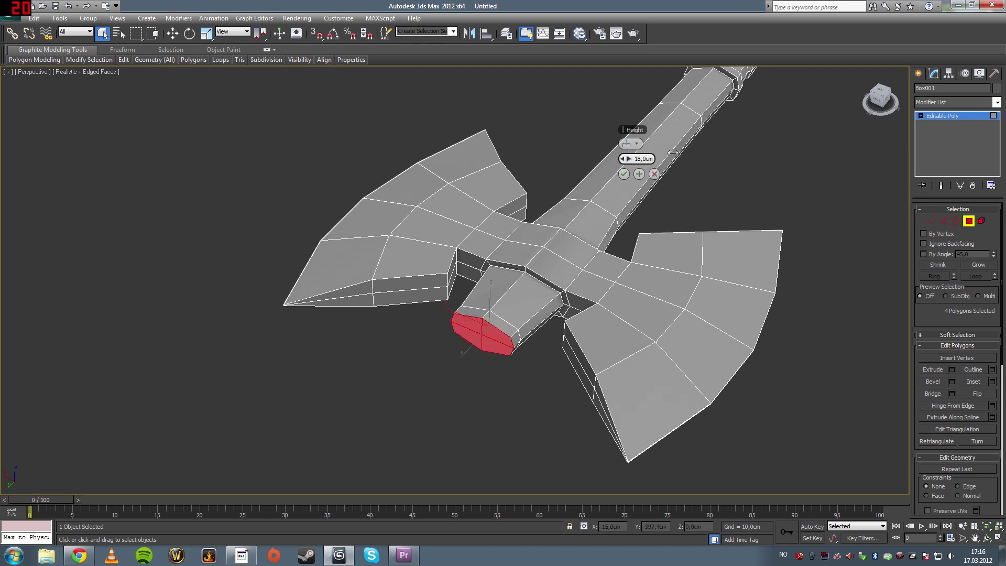
left_click(623, 175)
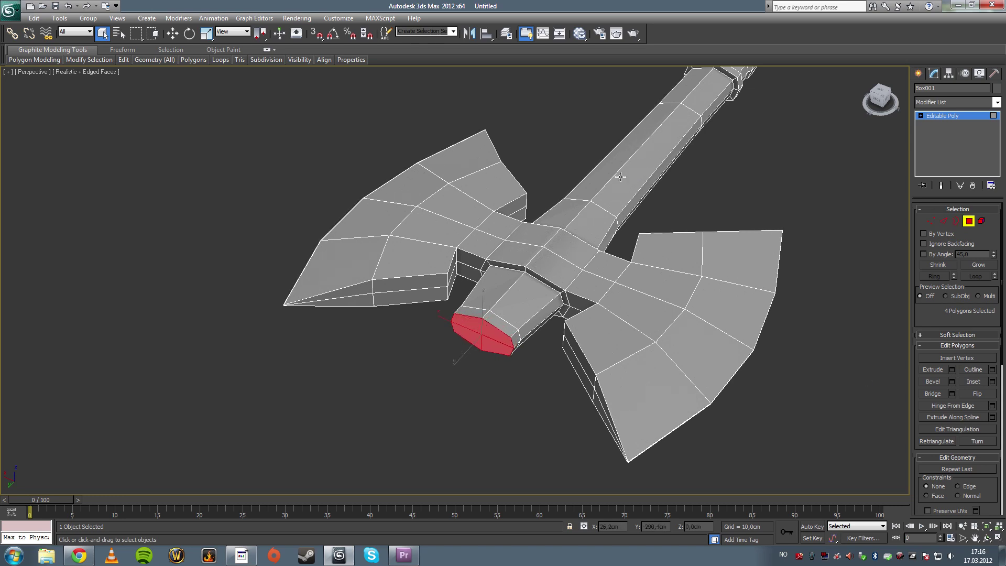
left_click(206, 35)
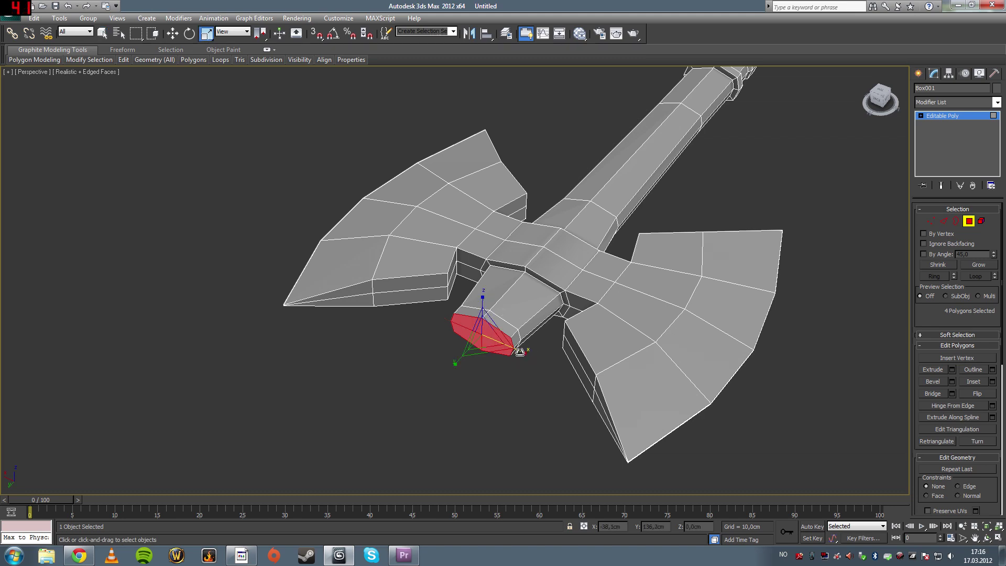
left_click_drag(520, 351, 517, 350)
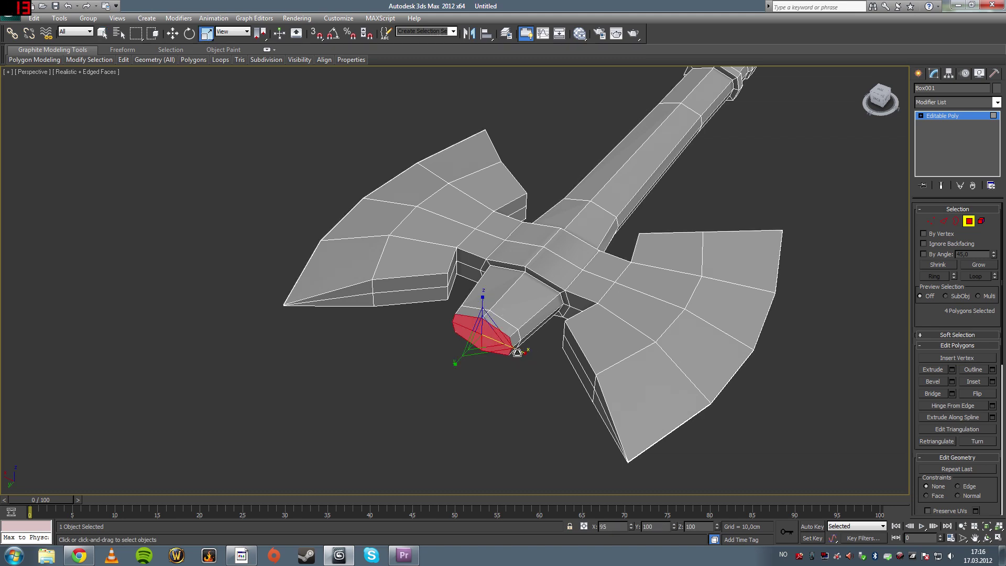
left_click(102, 34)
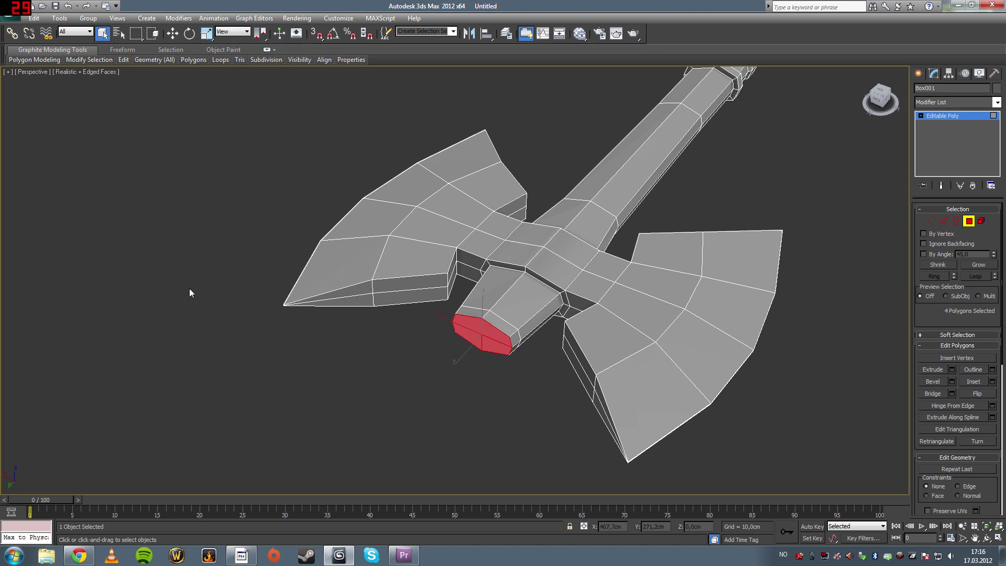
left_click(311, 347)
Extrude the end cap again and scale it down into a tapered pointed tip.
left_click_drag(450, 311, 482, 347)
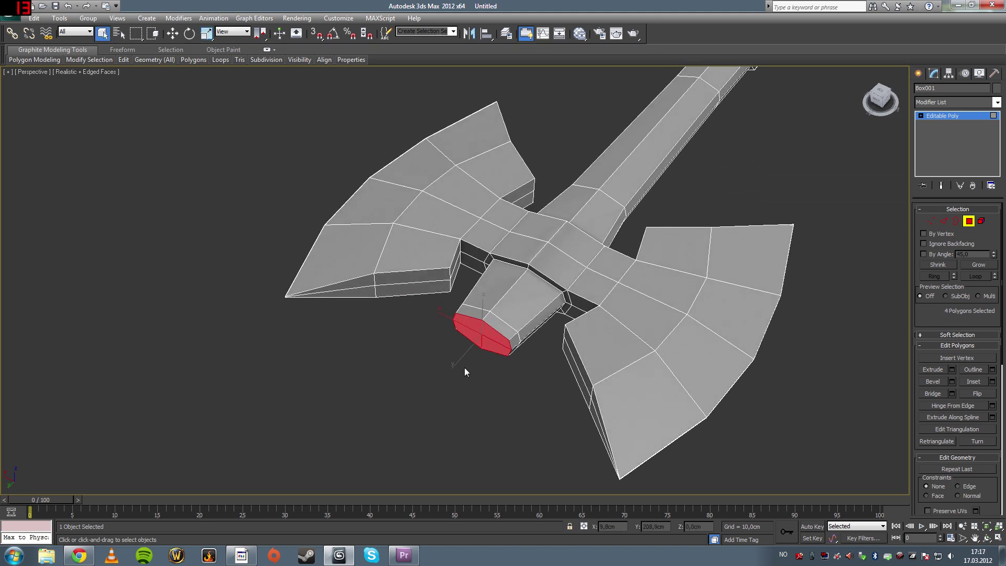
middle_click_drag(464, 367, 514, 315)
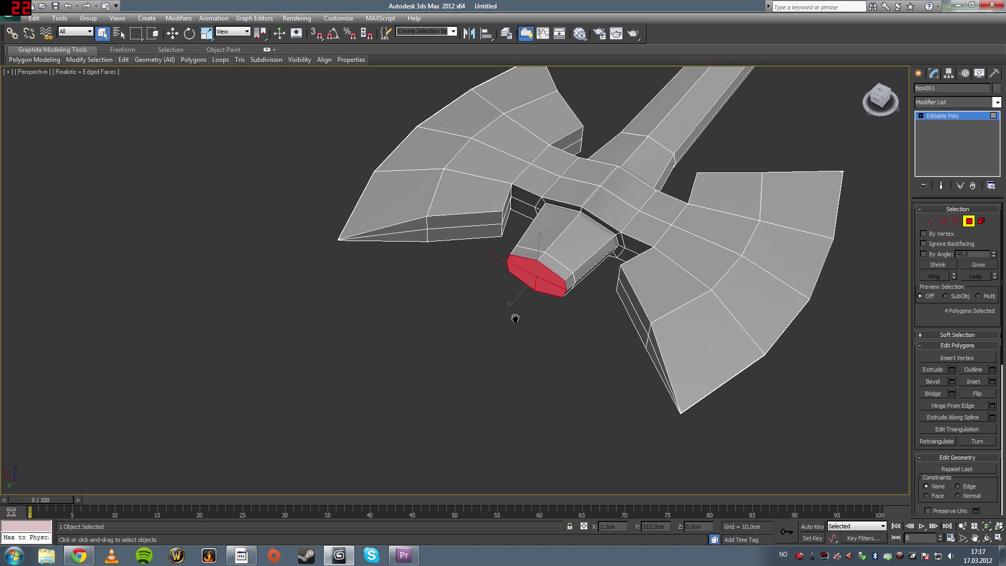
left_click(953, 369)
left_click_drag(627, 159, 901, 136)
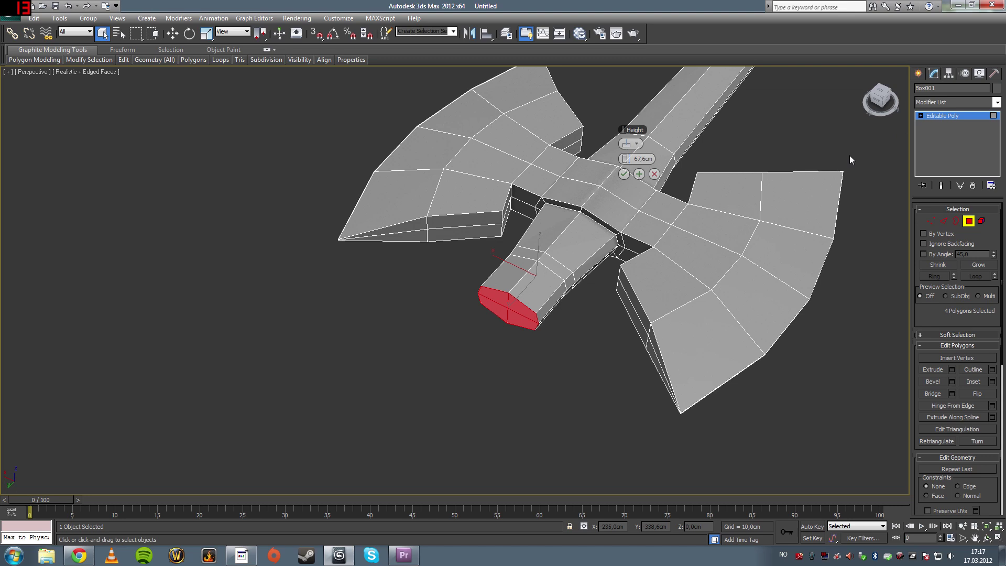
left_click(624, 173)
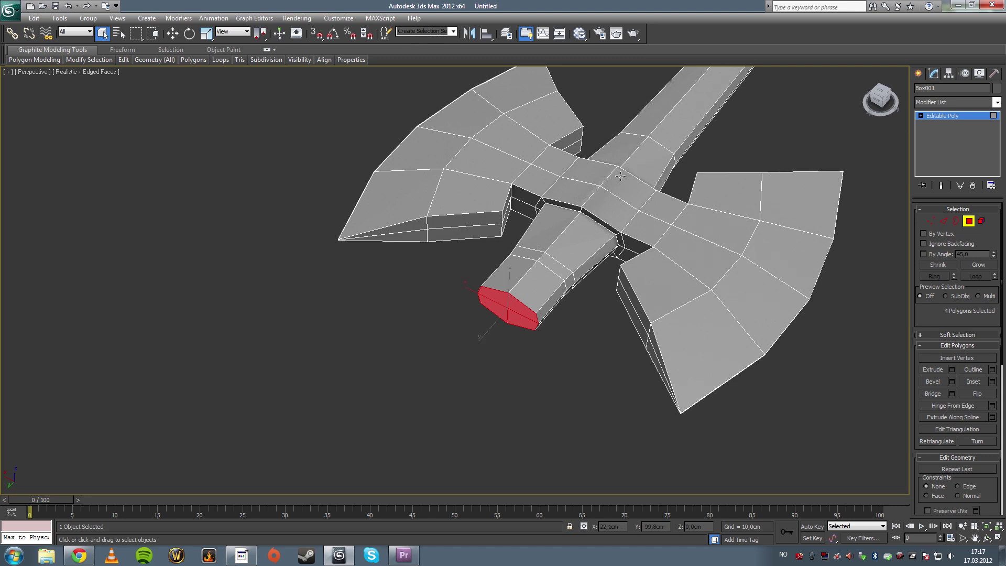
left_click(207, 35)
left_click_drag(548, 330, 521, 322)
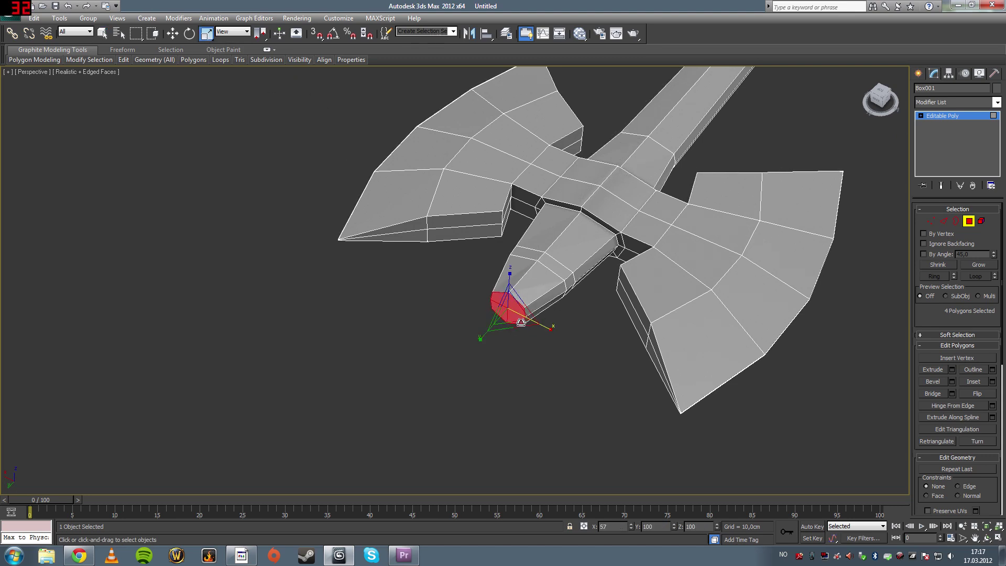
middle_click_drag(519, 315, 516, 259, "alt")
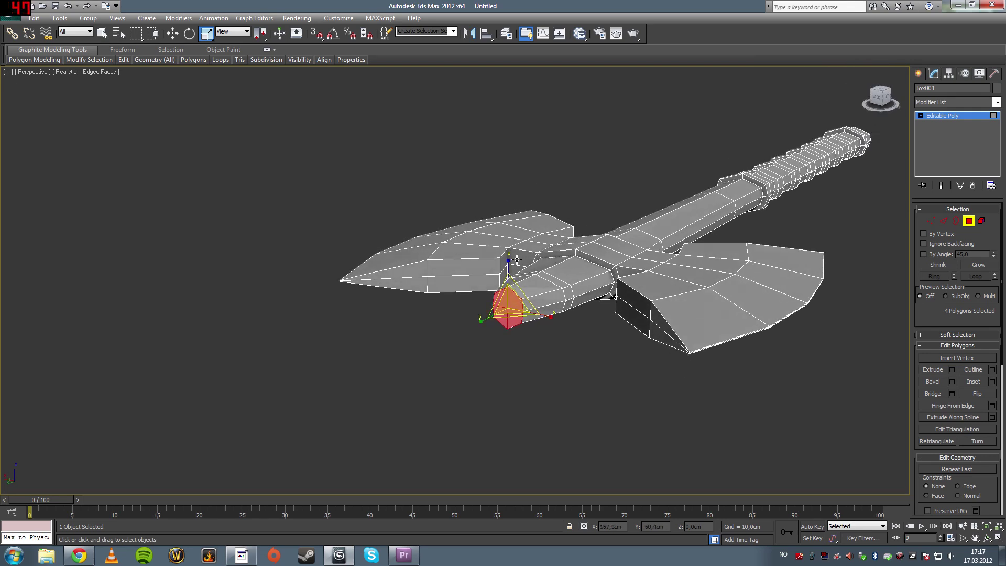
left_click_drag(508, 264, 510, 273)
middle_click_drag(519, 293, 515, 236, "alt")
left_click(103, 34)
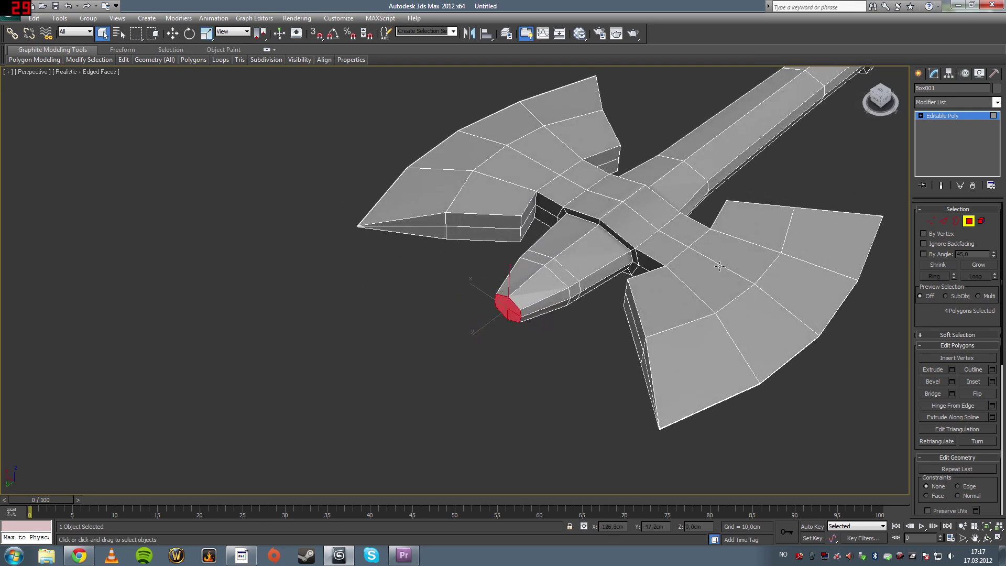
Ring the edges around the tip, convert to polygons, and extrude the band 9,2cm.
left_click(944, 221)
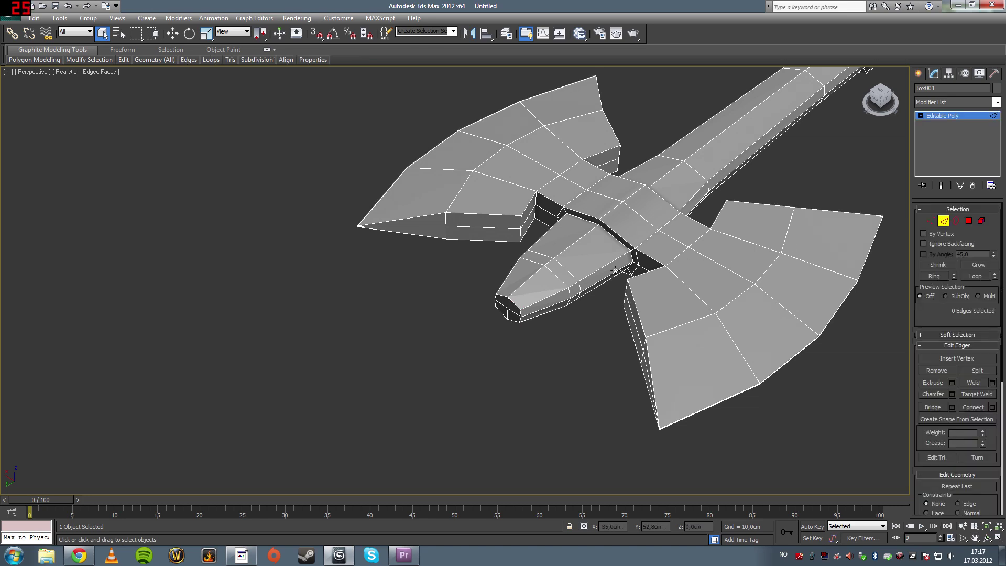
left_click(547, 261)
left_click(936, 277)
left_click(969, 221, "ctrl")
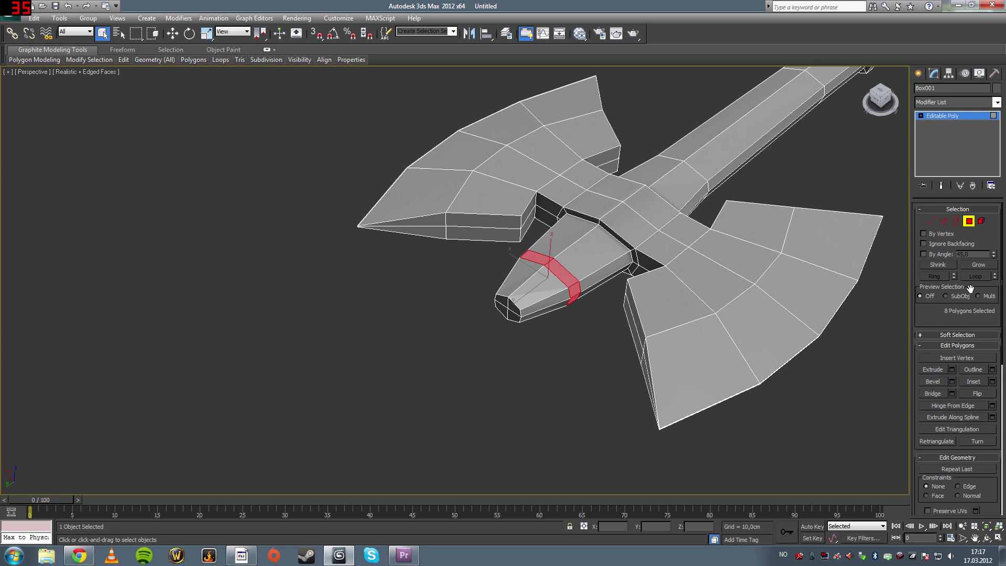
left_click(953, 370)
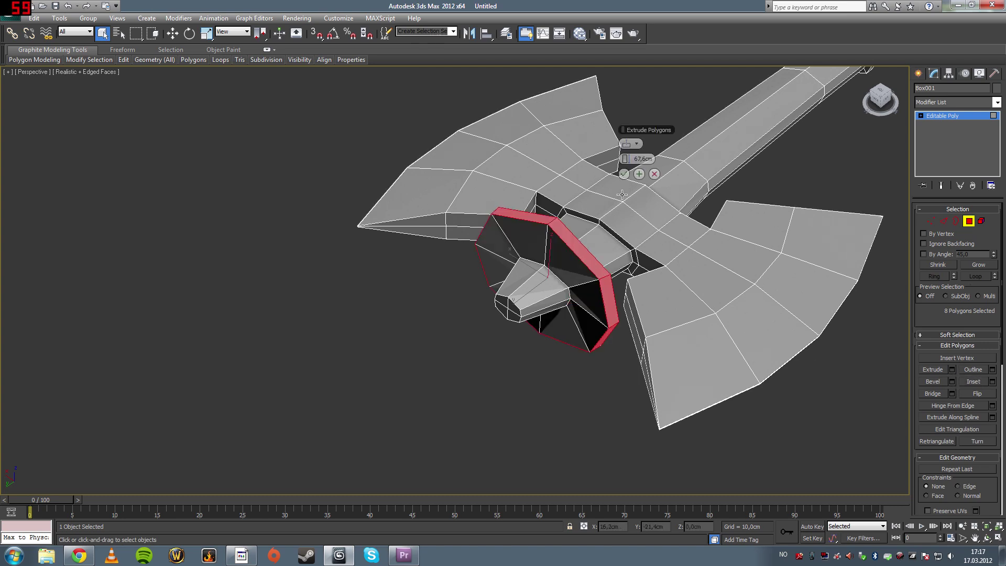
left_click_drag(629, 160, 308, 225)
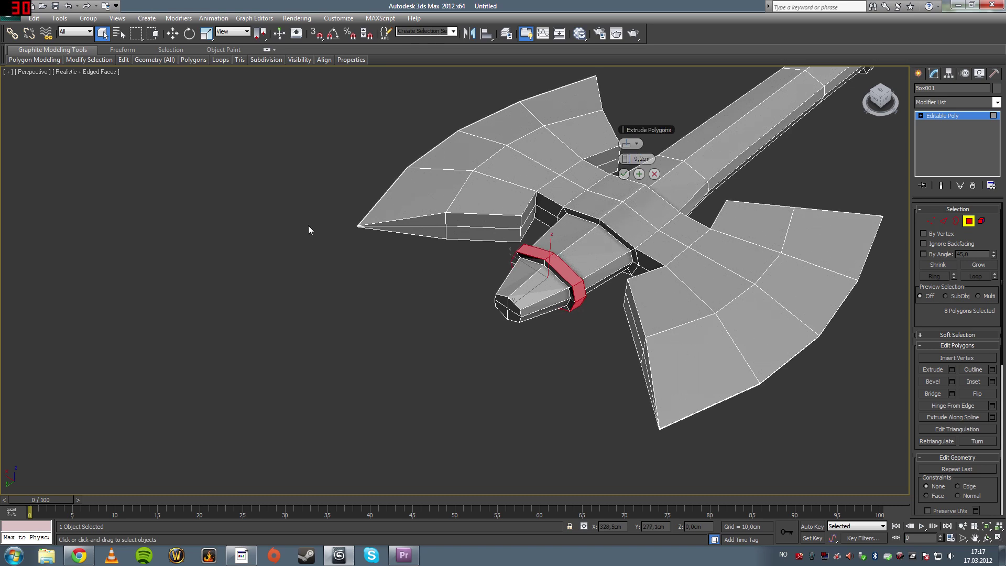
left_click(623, 174)
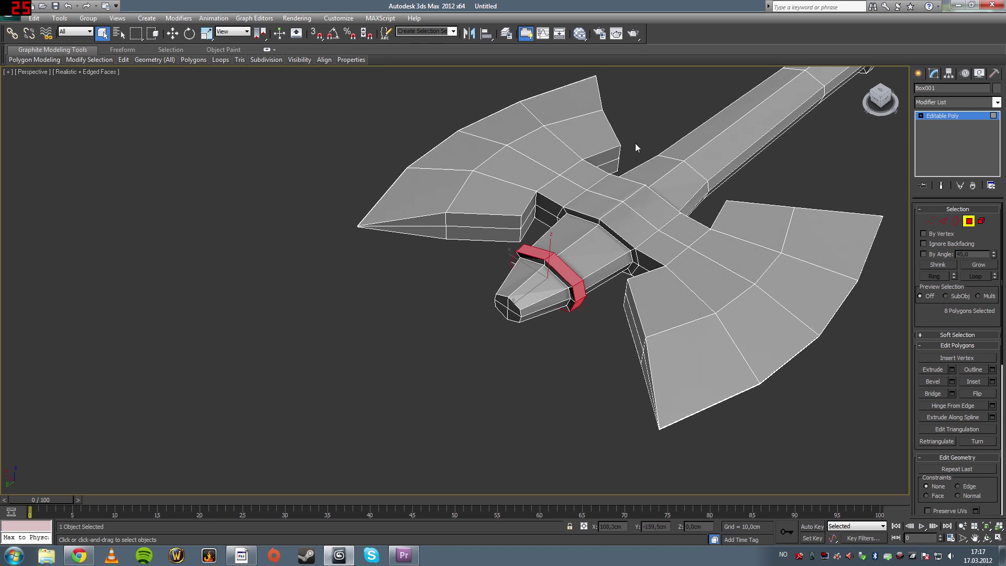
left_click(635, 143)
middle_click_drag(731, 136, 690, 151)
scroll(565, 231, "down", 8)
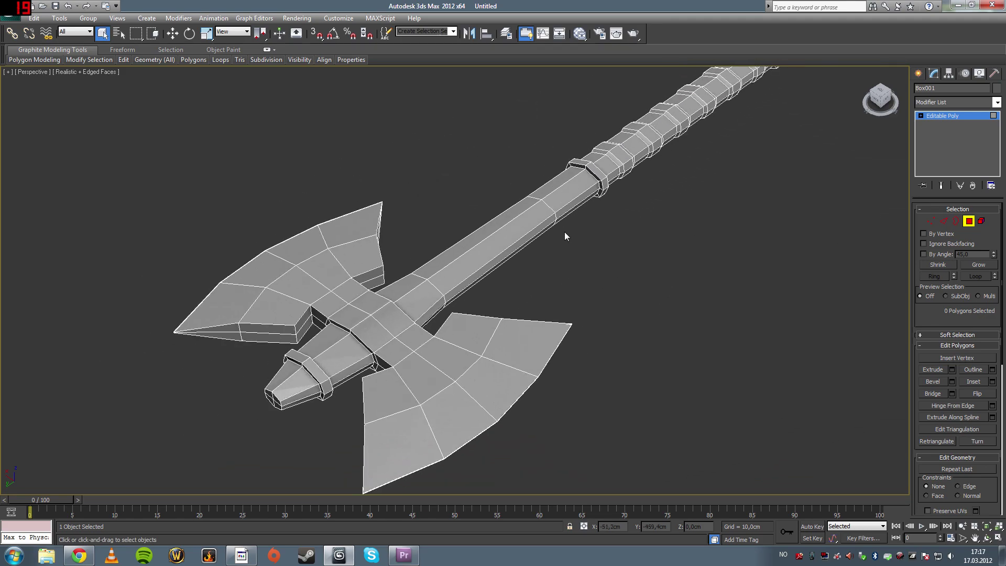
middle_click_drag(564, 232, 672, 236, "alt")
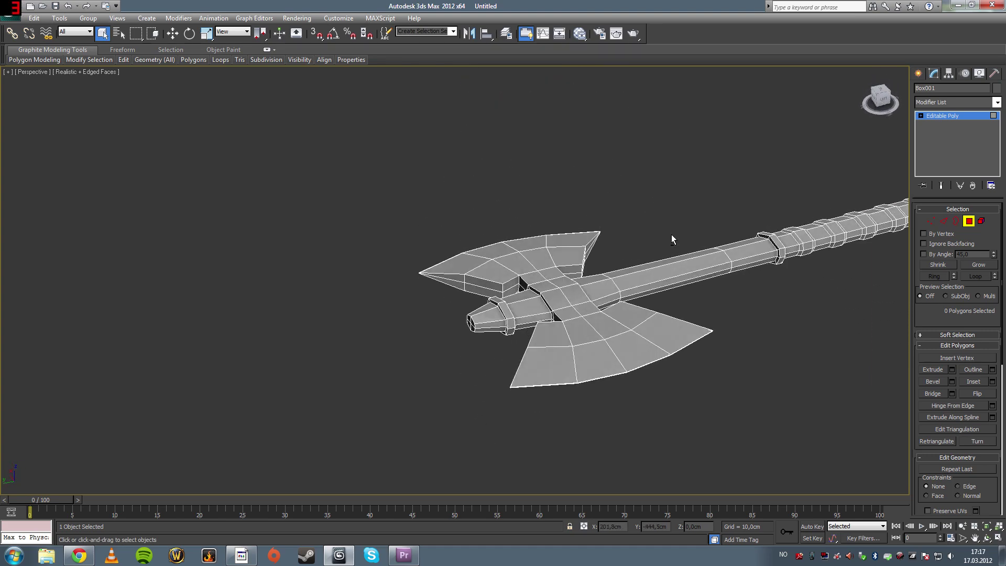
middle_click_drag(477, 262, 521, 258, "alt")
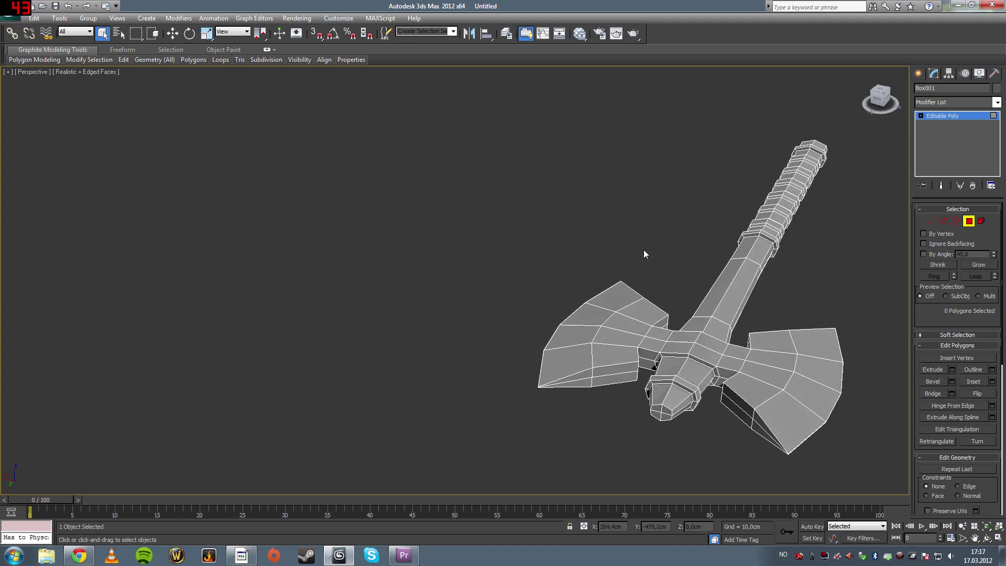
middle_click_drag(710, 251, 541, 260, "alt")
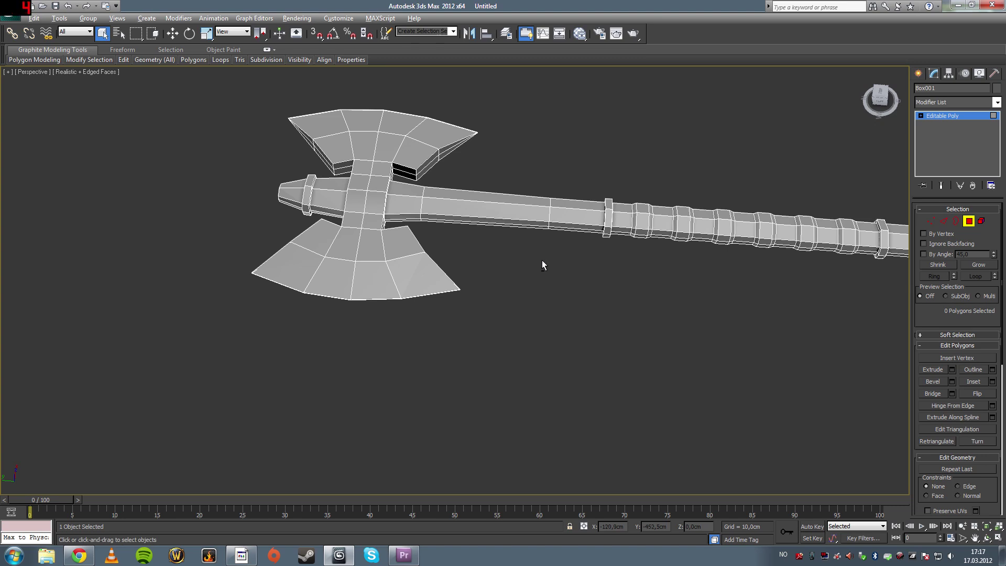
middle_click_drag(542, 260, 456, 234, "alt")
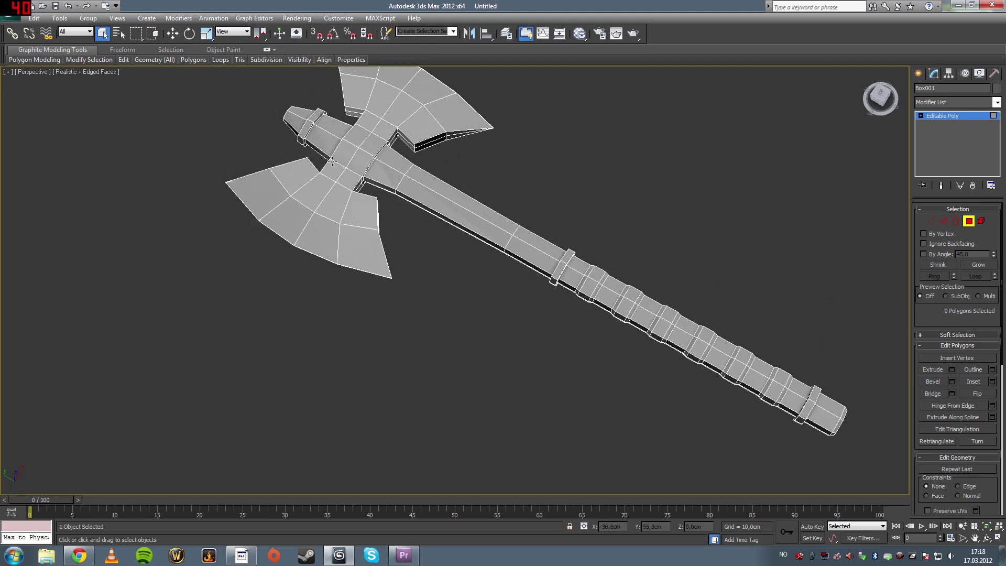
middle_click_drag(332, 161, 400, 279, "alt")
scroll(400, 280, "up", 2)
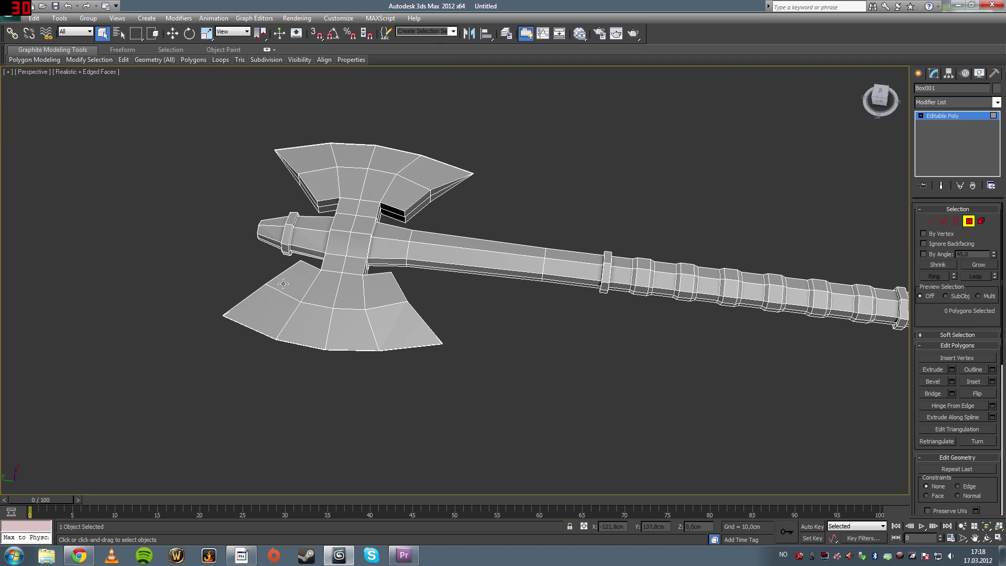
middle_click_drag(387, 291, 534, 278, "alt")
scroll(534, 278, "up", 4)
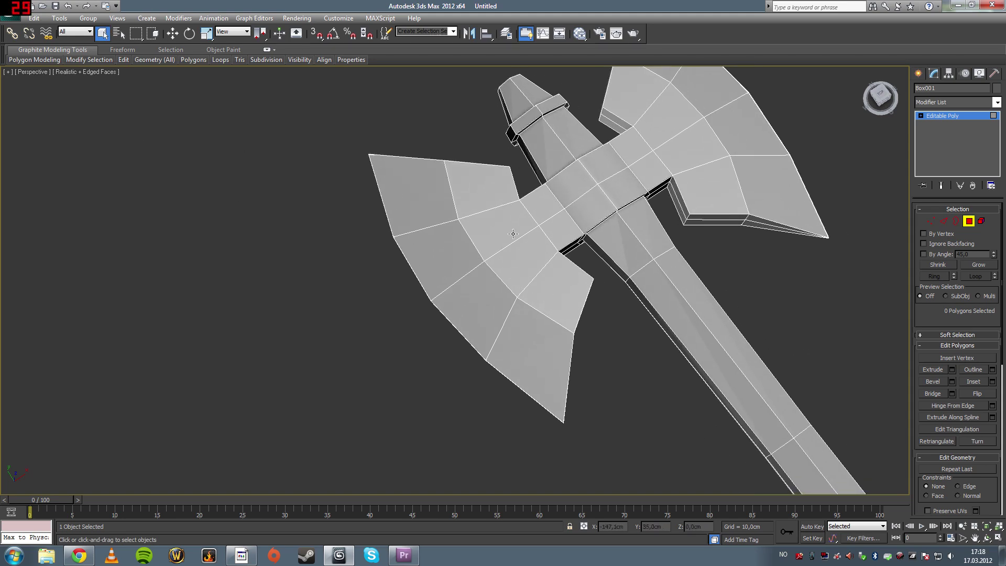
Connect a ring of blade edges with one segment, sliding the new loop to about 69.
key("2")
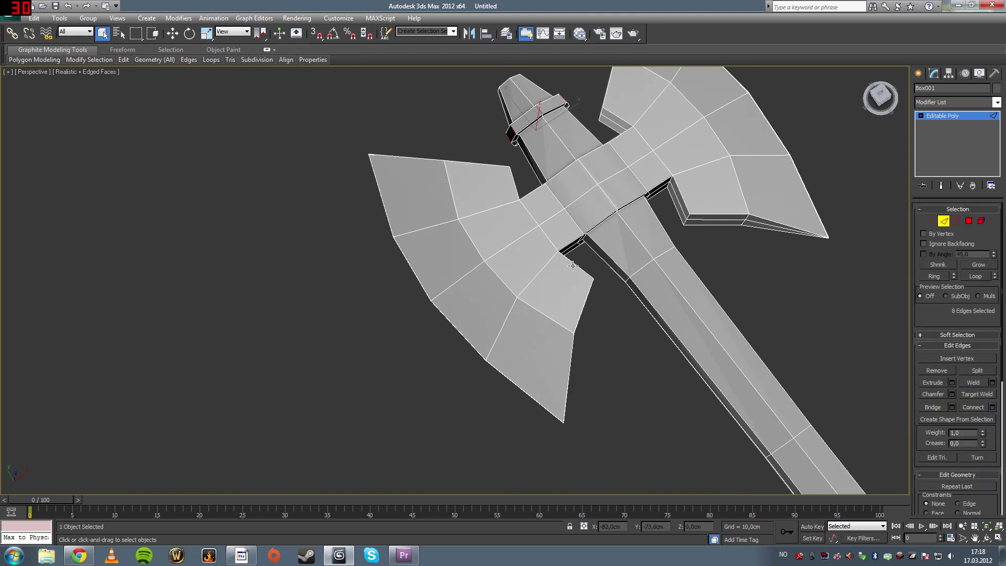
left_click(573, 265)
left_click(514, 184, "ctrl")
middle_click_drag(543, 268, 556, 252, "alt")
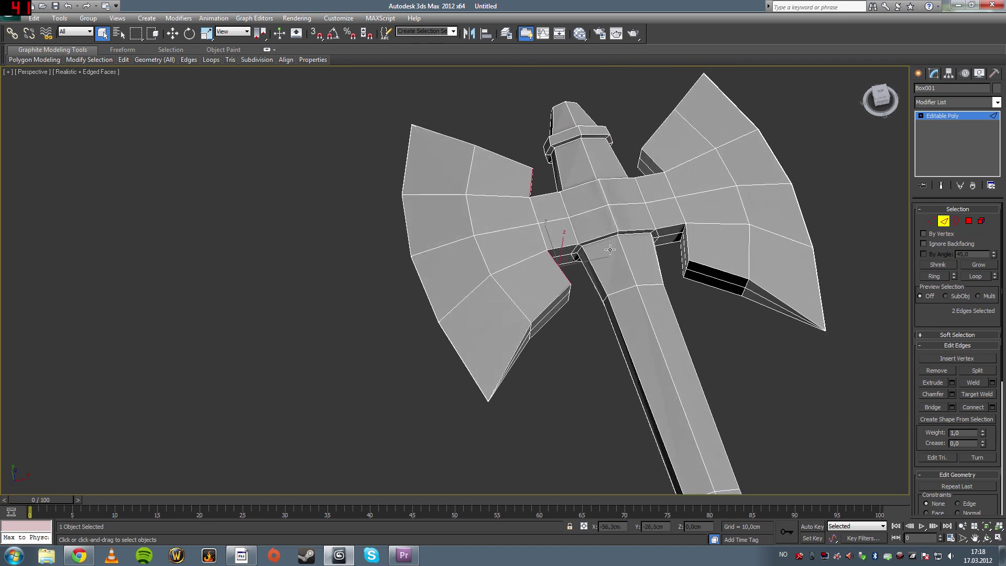
left_click(946, 277)
left_click(992, 408)
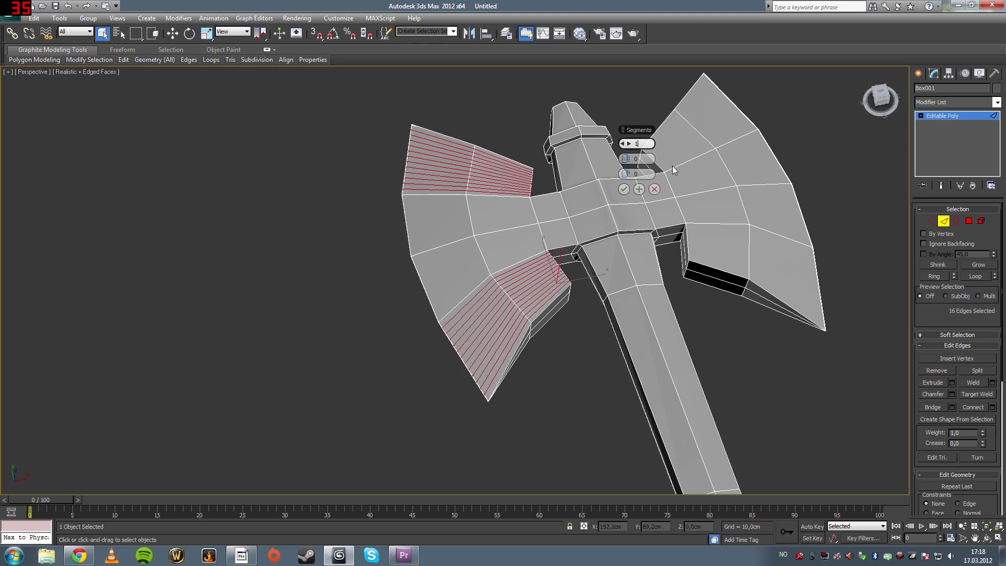
key("Return")
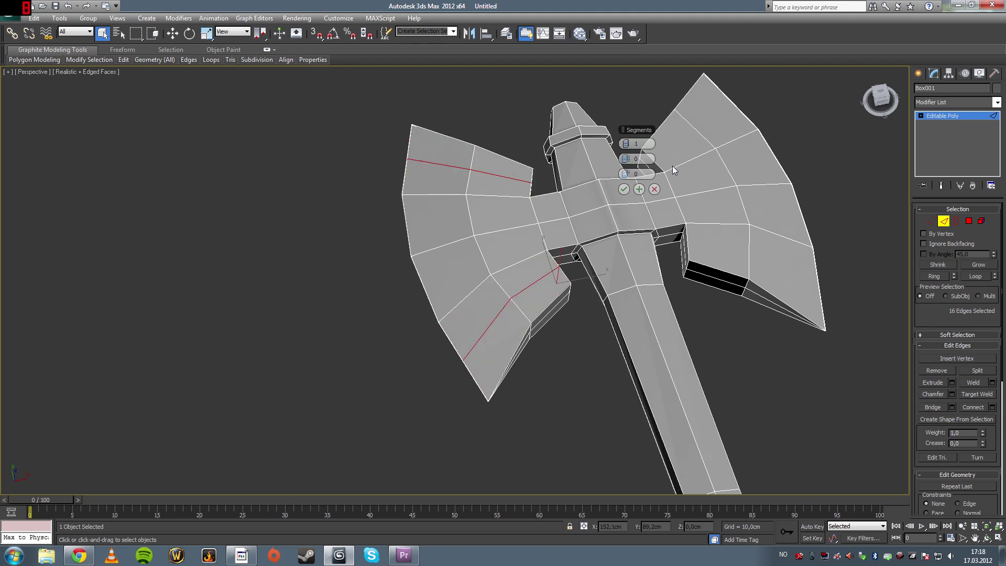
left_click_drag(633, 177, 796, 164)
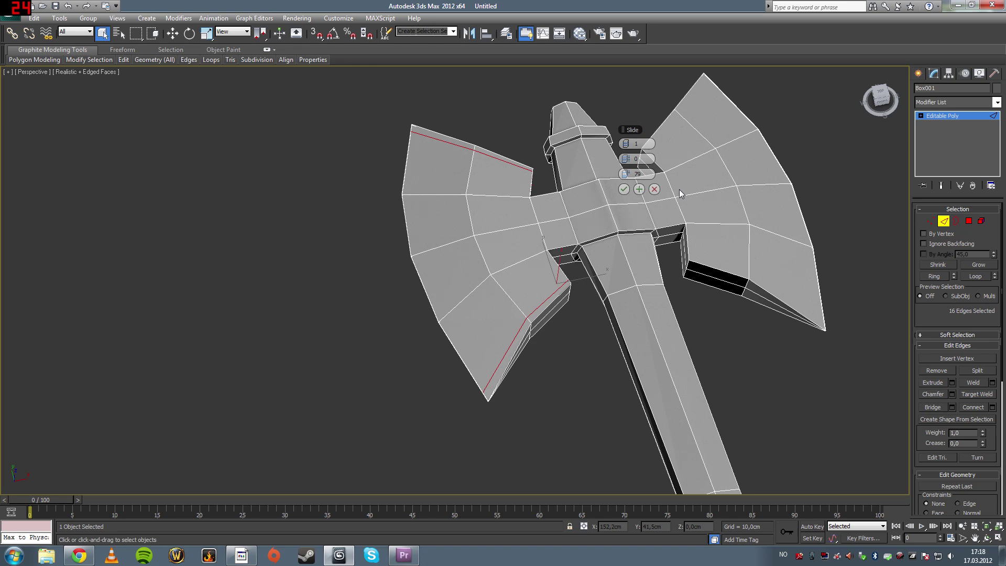
left_click_drag(632, 173, 600, 176)
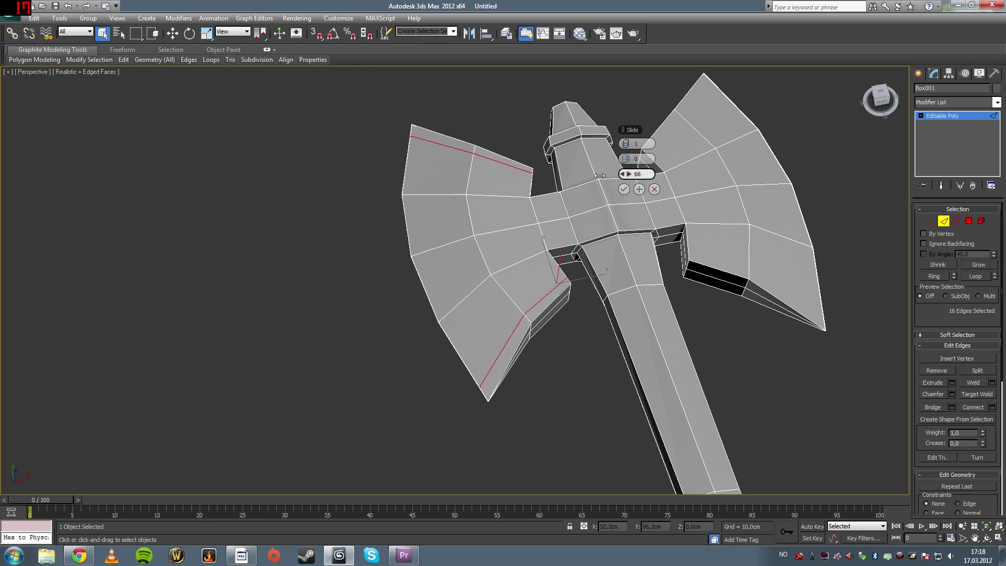
left_click(624, 190)
Connect the left blade's edge ring with 2 segments, Slide 0 and Pinch 65.
left_click(496, 160)
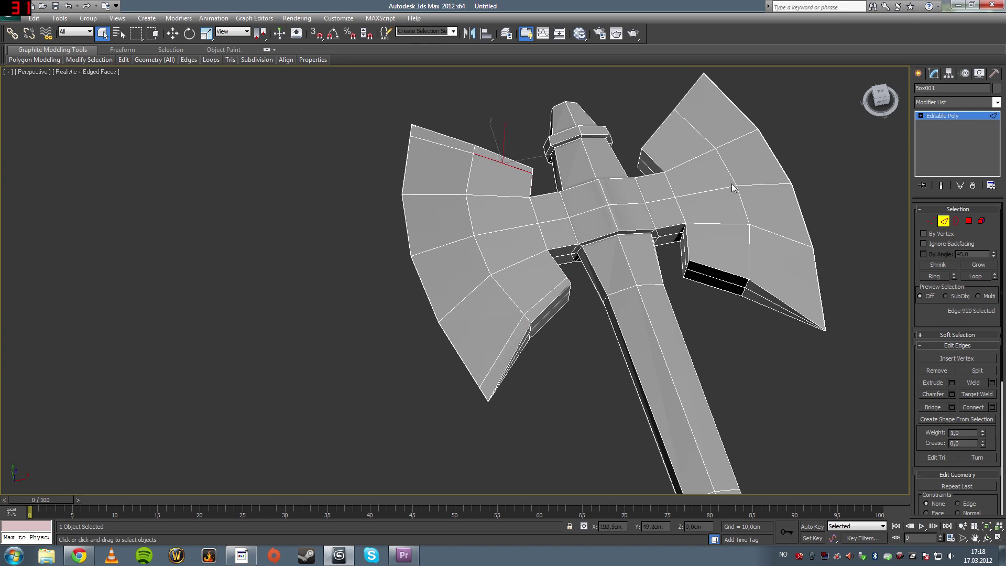
left_click(934, 275)
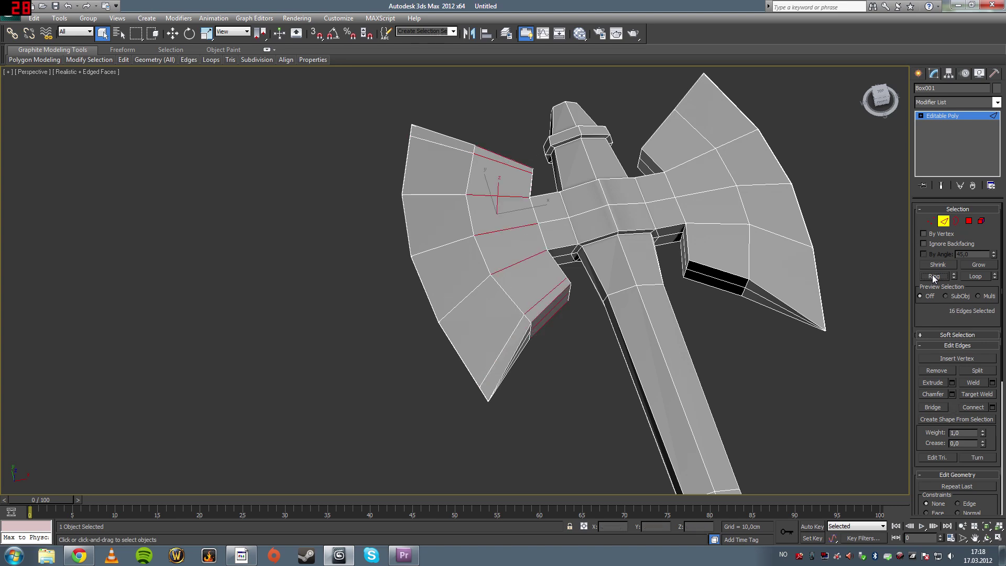
left_click(992, 408)
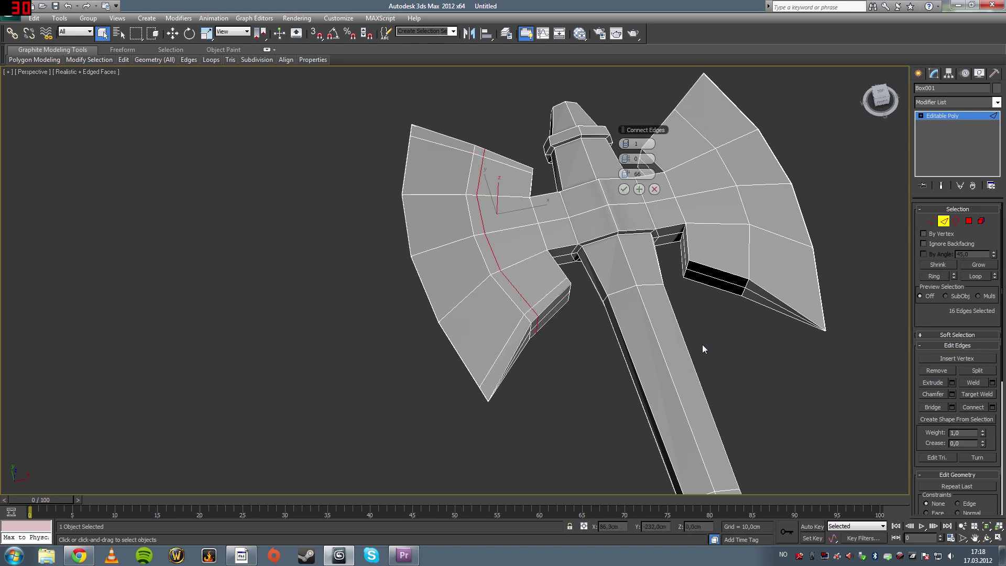
left_click_drag(631, 147, 634, 150)
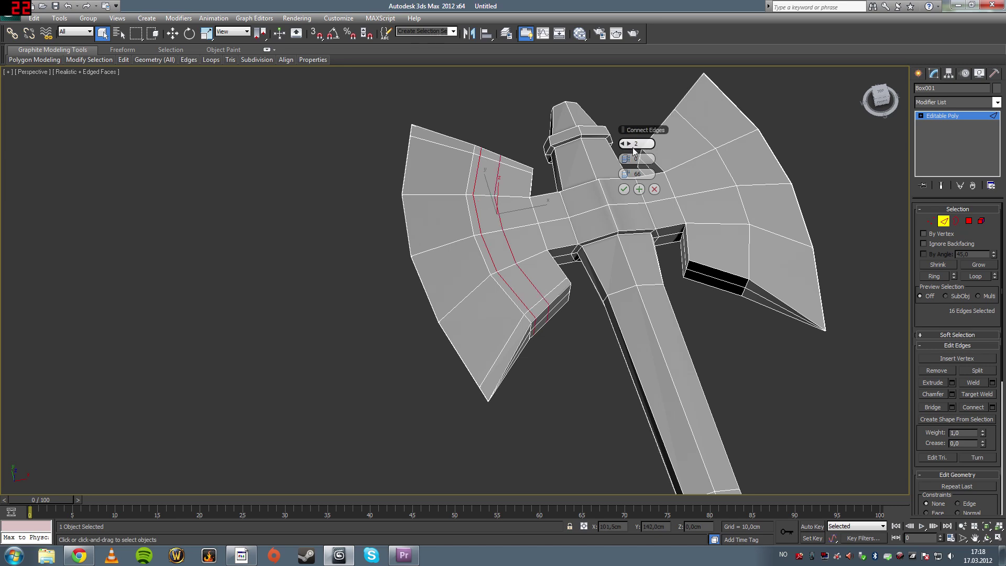
type("0")
key("Return")
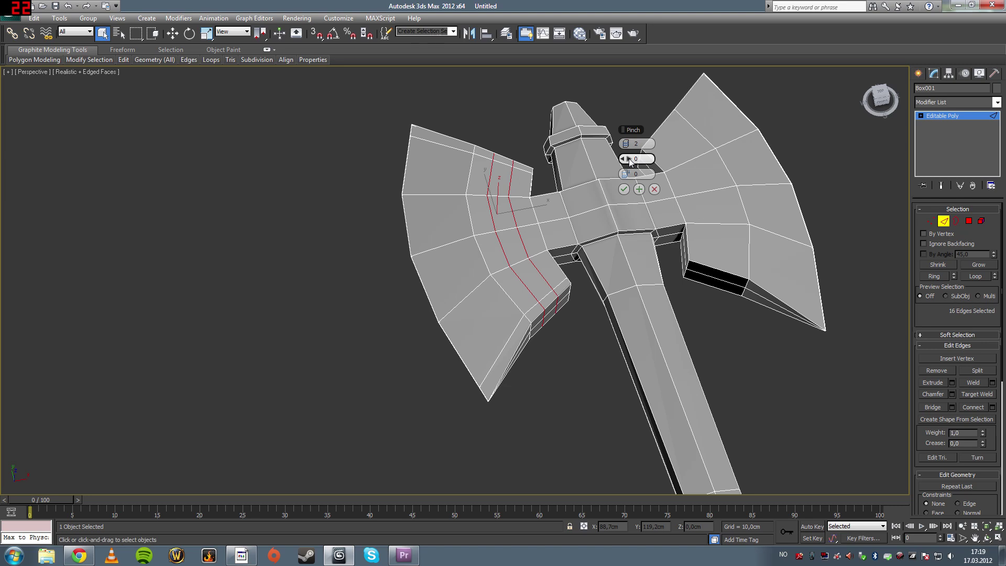
left_click_drag(630, 160, 768, 183)
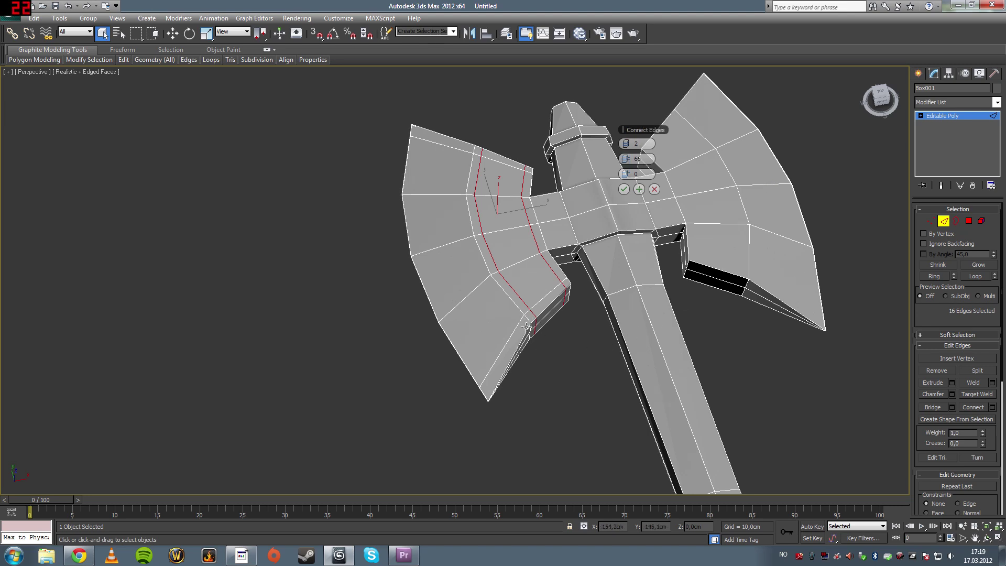
left_click_drag(631, 161, 627, 157)
left_click(624, 191)
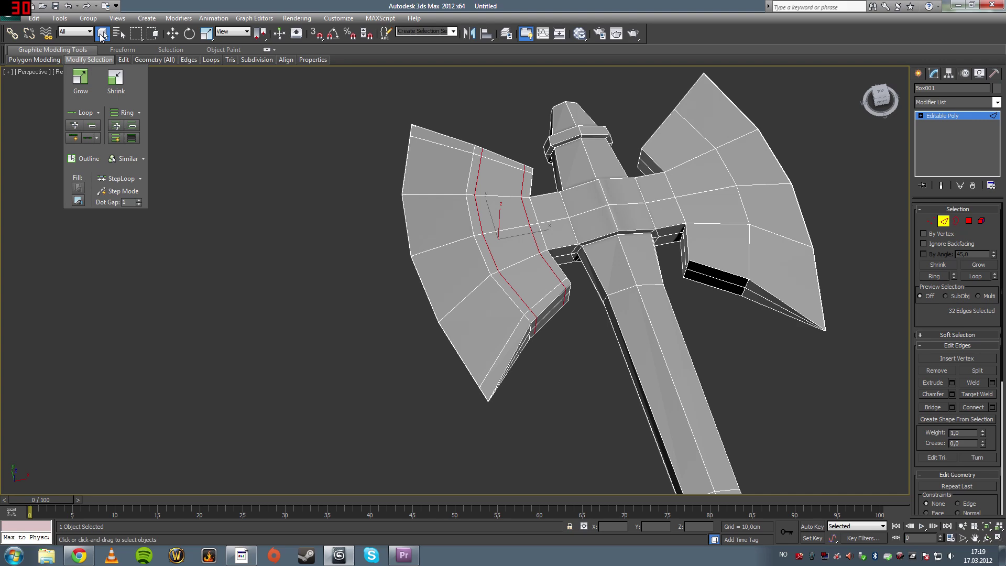
Deselect the edges, switch to Vertex level, and maximize the Top viewport.
left_click(265, 199)
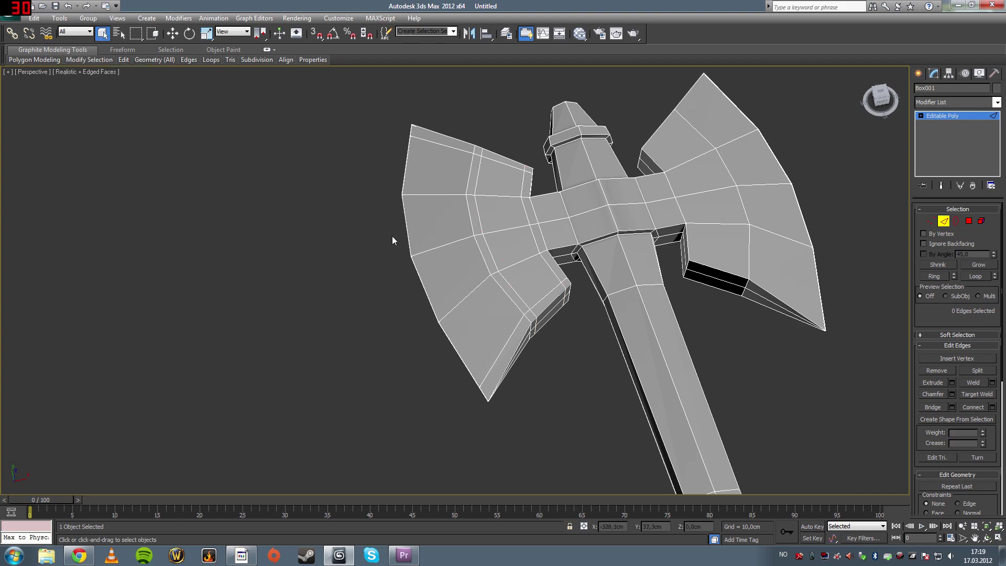
scroll(414, 269, "up", 3)
scroll(496, 188, "down", 4)
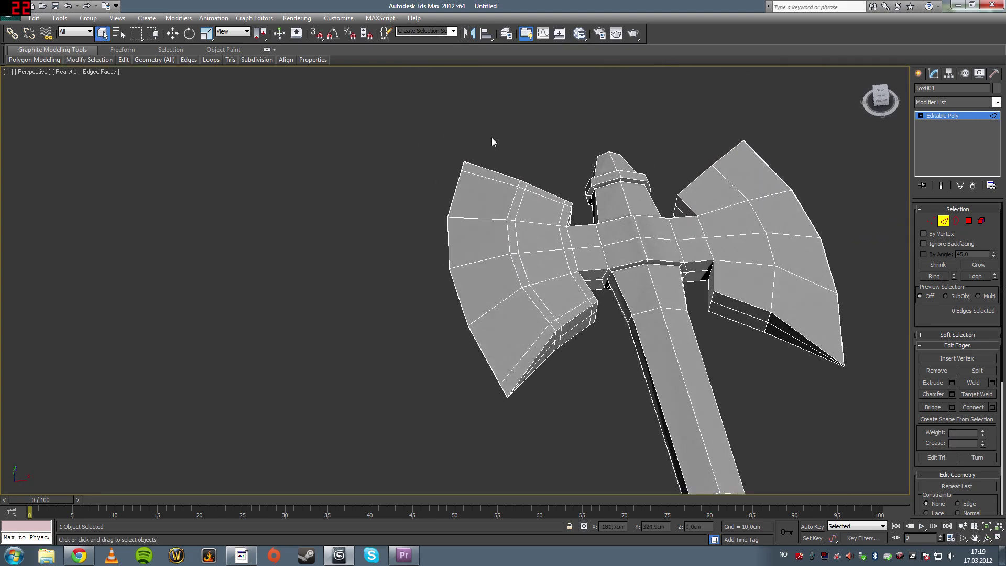
middle_click_drag(545, 158, 545, 209)
scroll(547, 231, "up", 2)
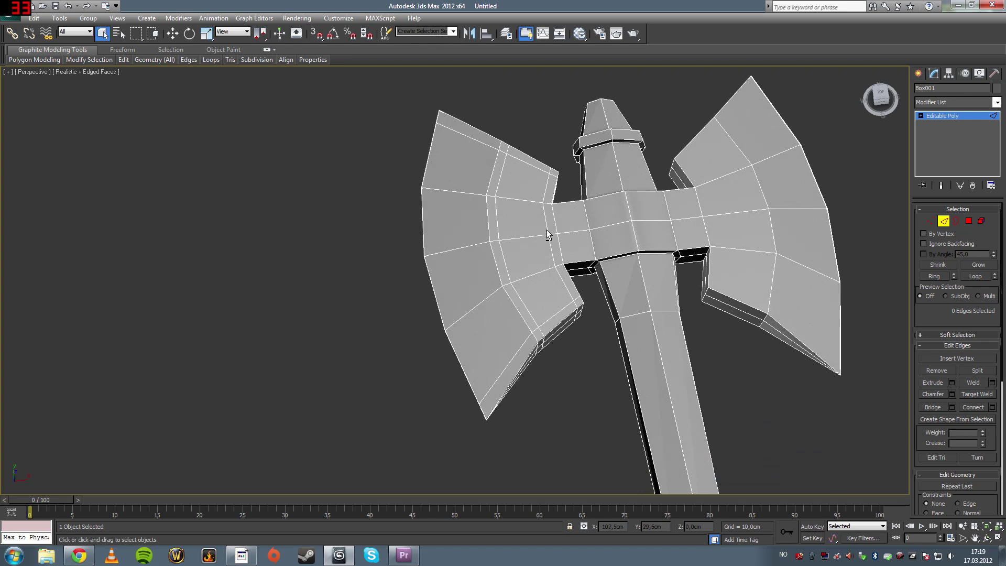
left_click(925, 221)
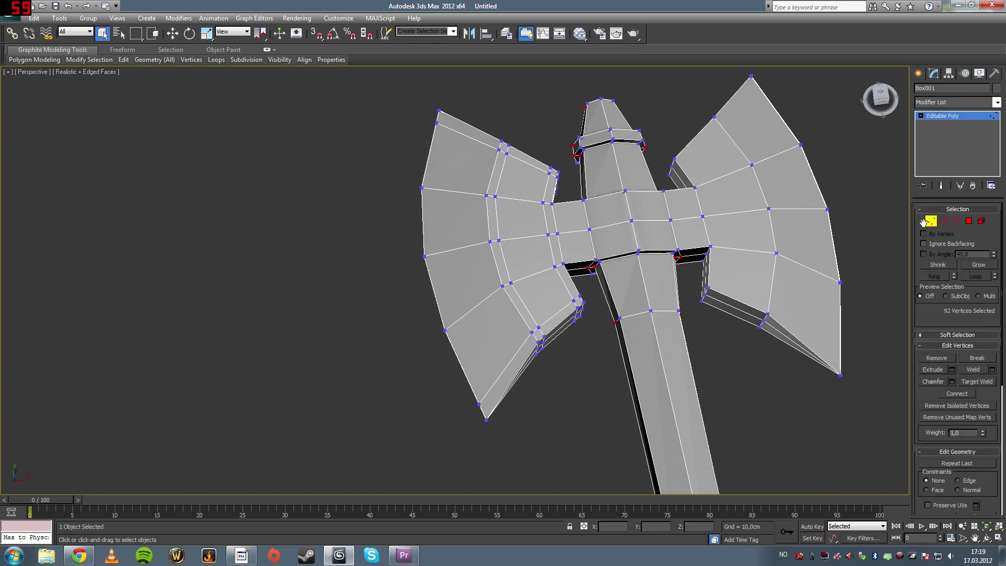
key("alt+w")
left_click(369, 241)
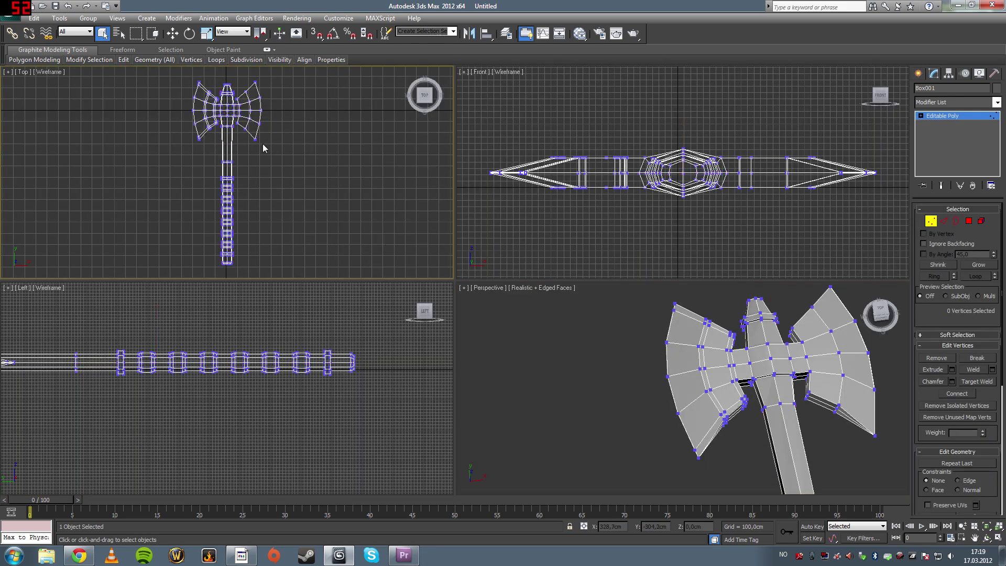
key("alt+w")
scroll(426, 240, "up", 4)
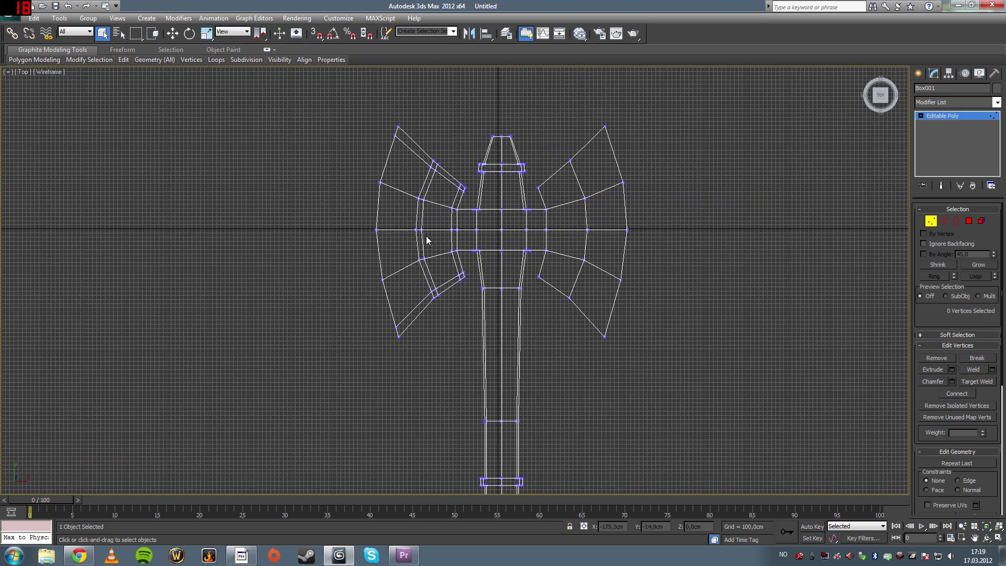
Move the blade's top-left corner vertex up-right and nudge the upper inner vertex.
scroll(419, 221, "up", 4)
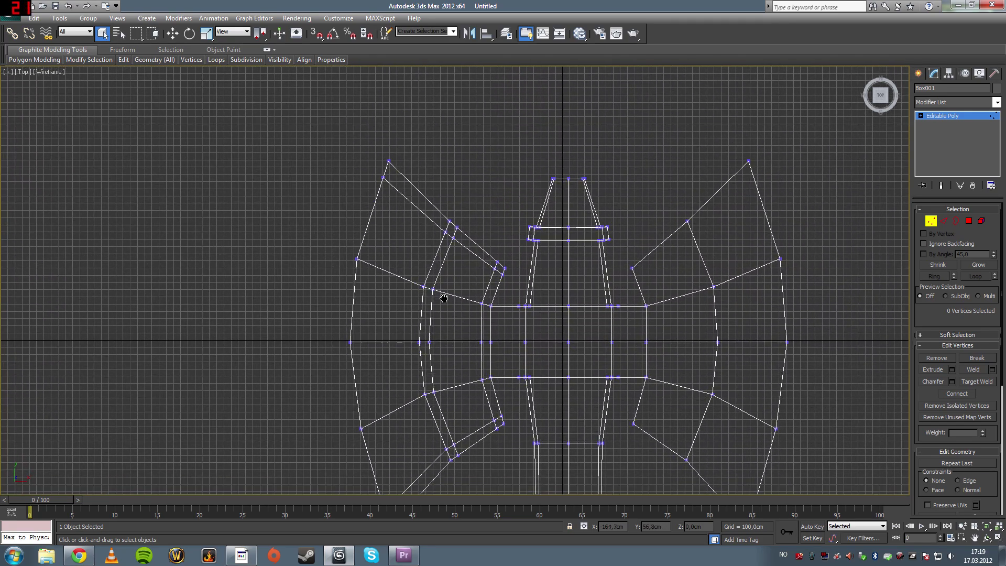
middle_click_drag(445, 252, 457, 235)
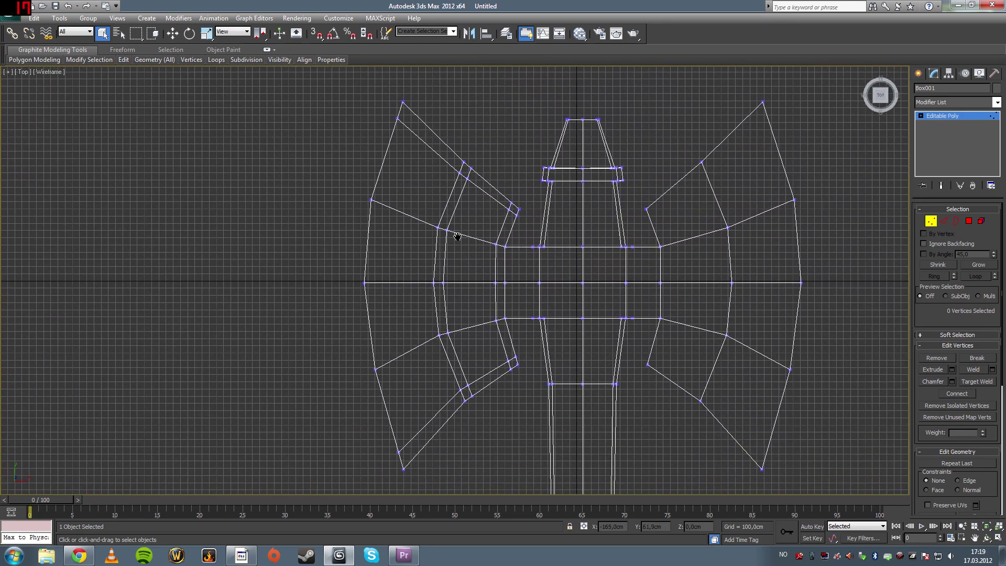
scroll(457, 236, "up", 1)
left_click_drag(394, 122, 407, 109)
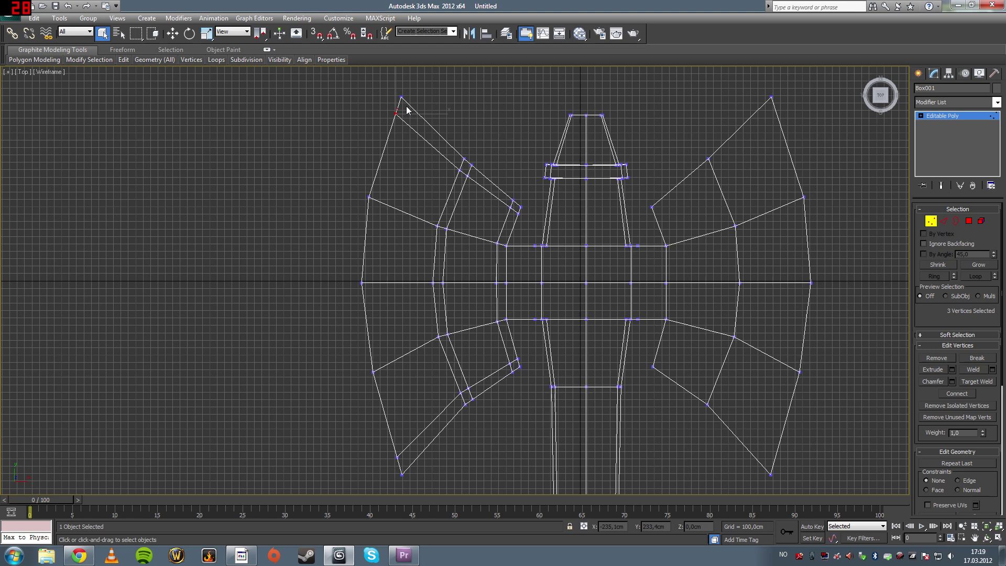
key("w")
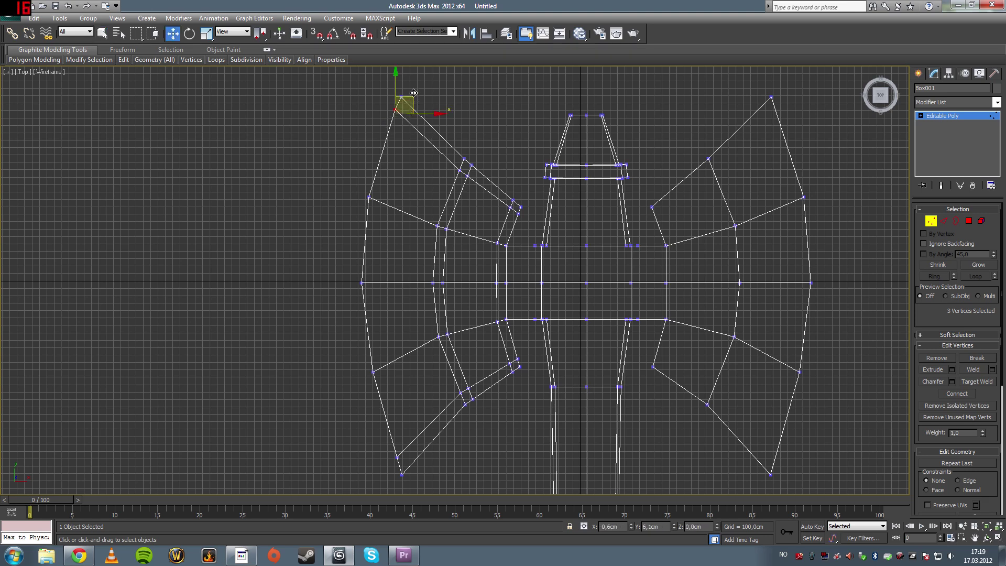
left_click_drag(414, 92, 419, 79)
left_click(409, 154)
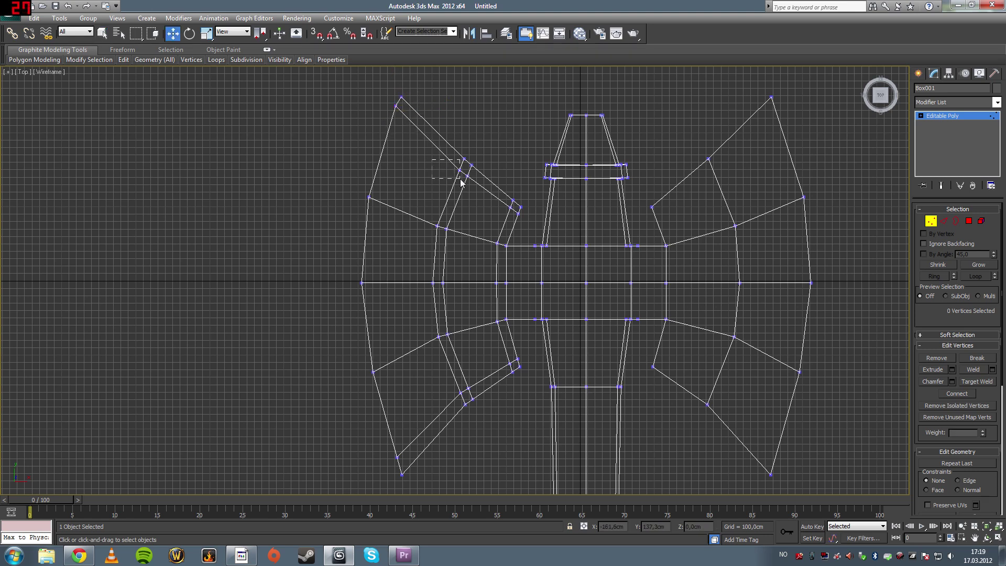
mouse_move(461, 180)
left_mouse_down()
mouse_move(453, 175)
mouse_move(468, 177)
left_mouse_up()
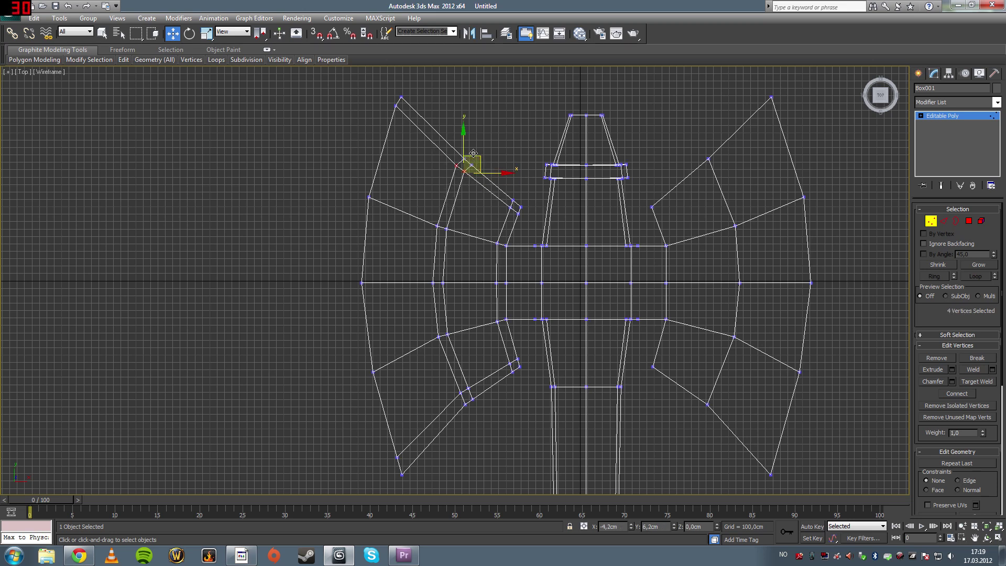
left_click_drag(473, 153, 472, 149)
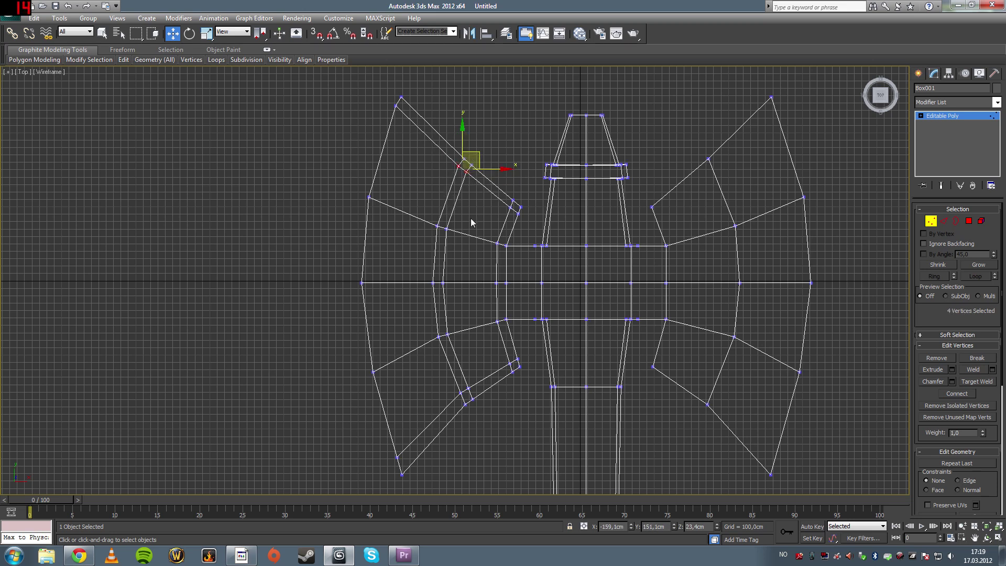
Move the lower-left blade vertex down and shift the centre-row vertices left.
left_click(471, 218)
mouse_move(404, 454)
left_mouse_down()
mouse_move(395, 465)
mouse_move(410, 451)
left_mouse_up()
left_click(435, 395)
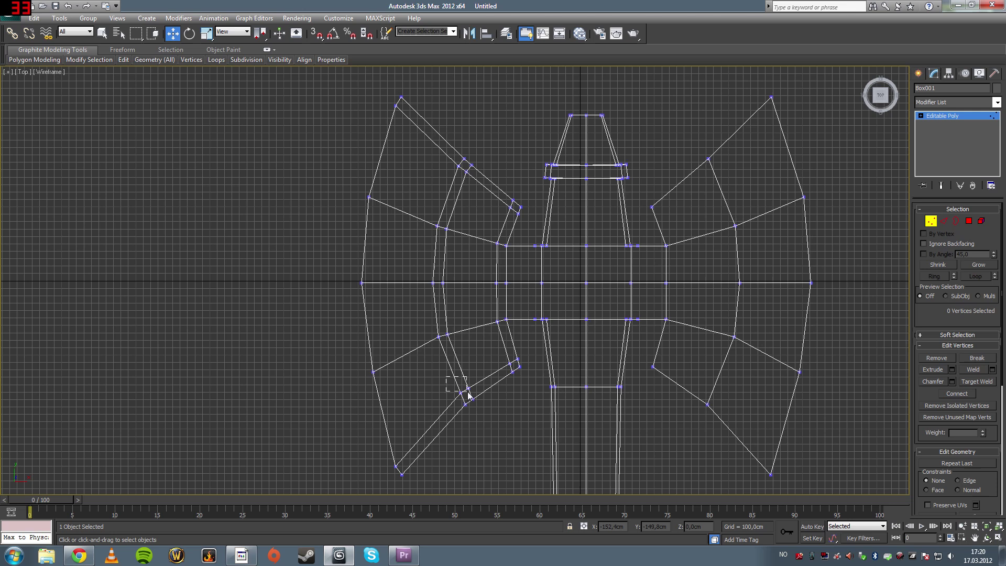
left_click_drag(471, 401, 471, 403)
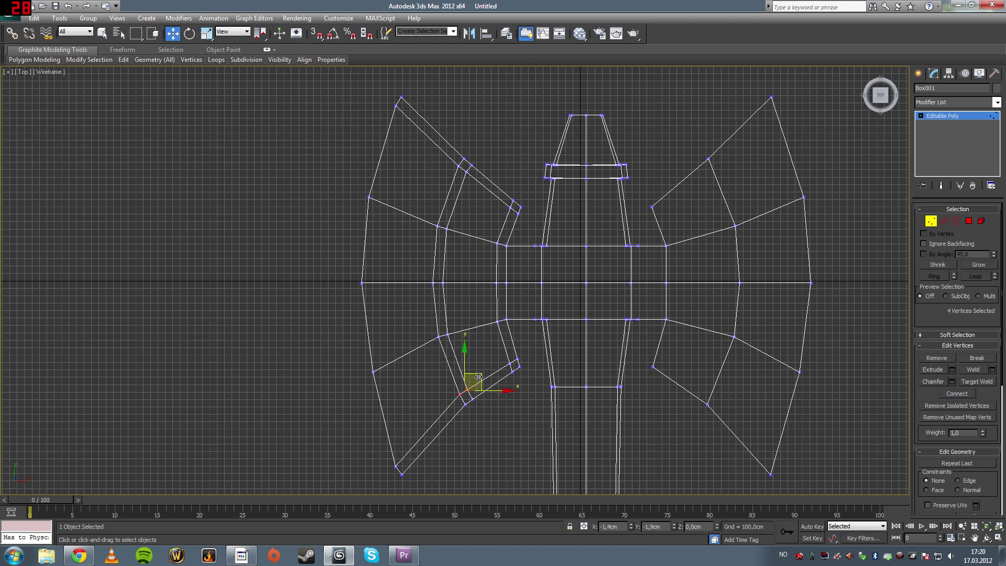
left_click(474, 357)
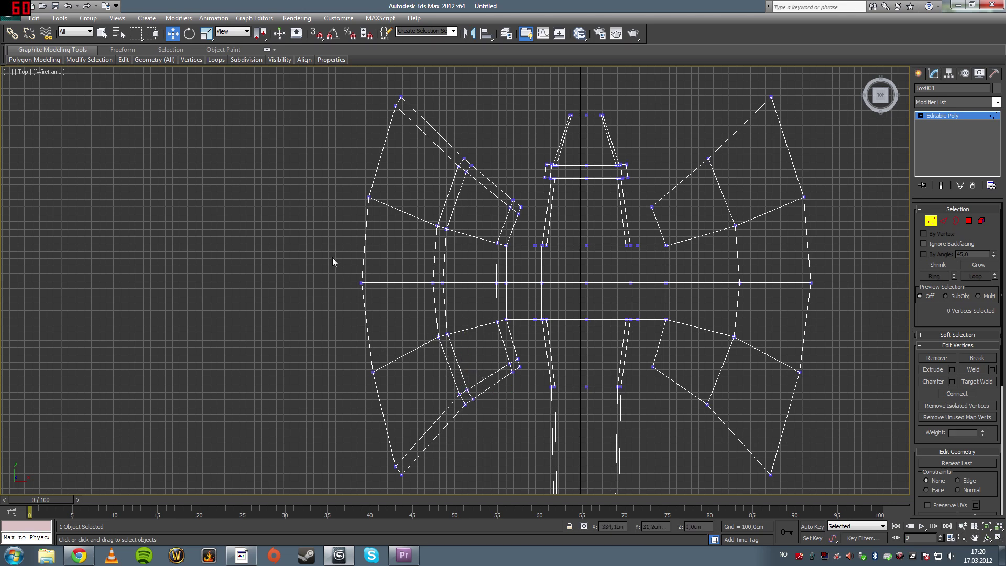
left_click_drag(333, 256, 423, 282)
Push the centre-row vertices further left and spread the lower and upper blade rows outward.
left_click(358, 338)
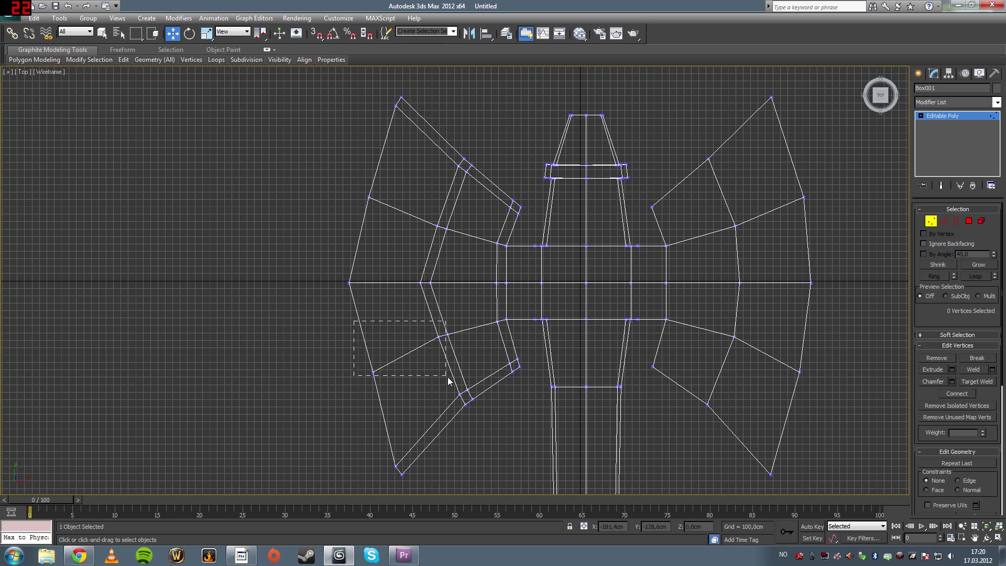
left_click_drag(448, 376, 450, 378)
mouse_move(424, 336)
left_mouse_down()
mouse_move(407, 347)
mouse_move(421, 341)
left_mouse_up()
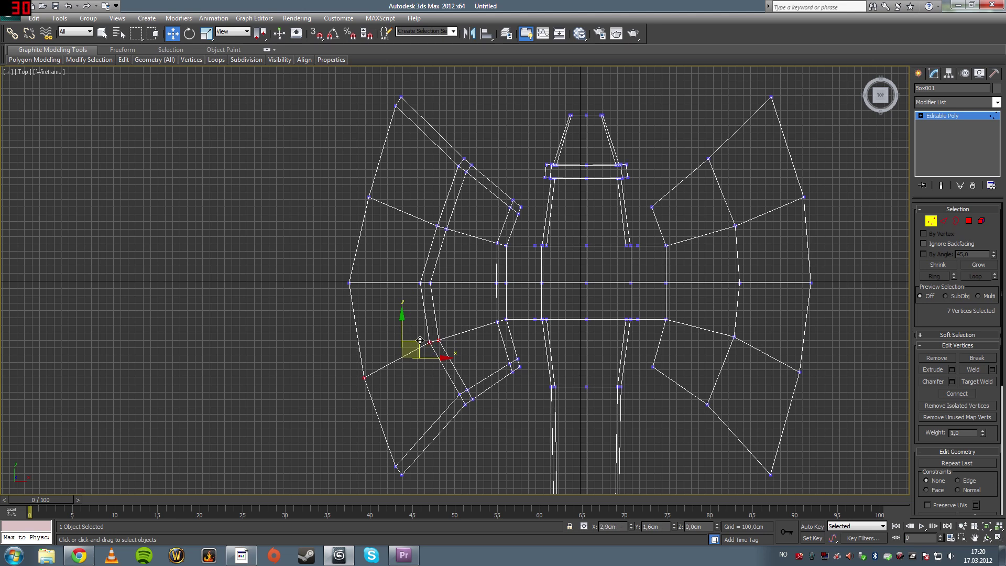
left_click(365, 198)
left_click_drag(457, 247, 456, 242)
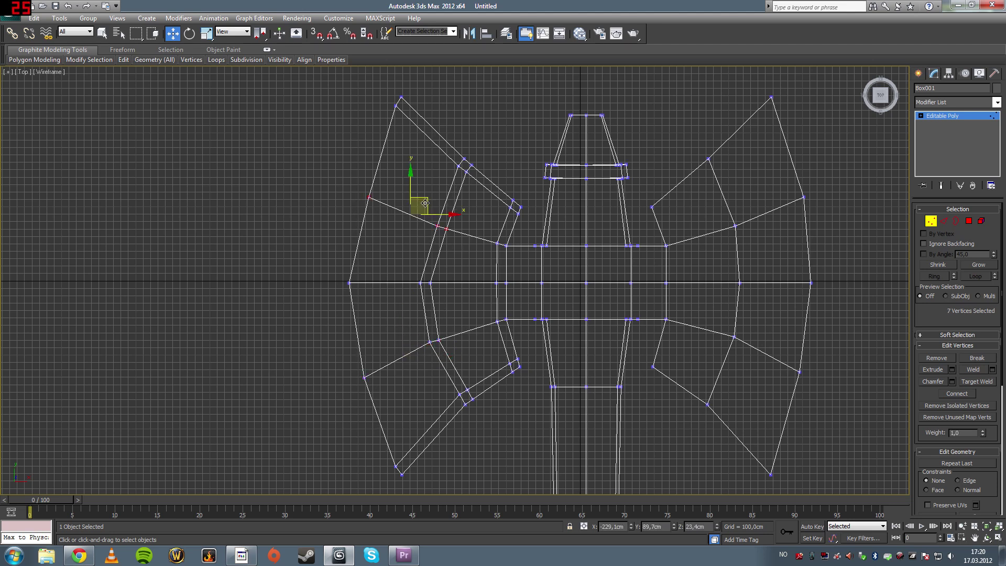
left_click_drag(414, 206, 408, 201)
left_click(423, 164)
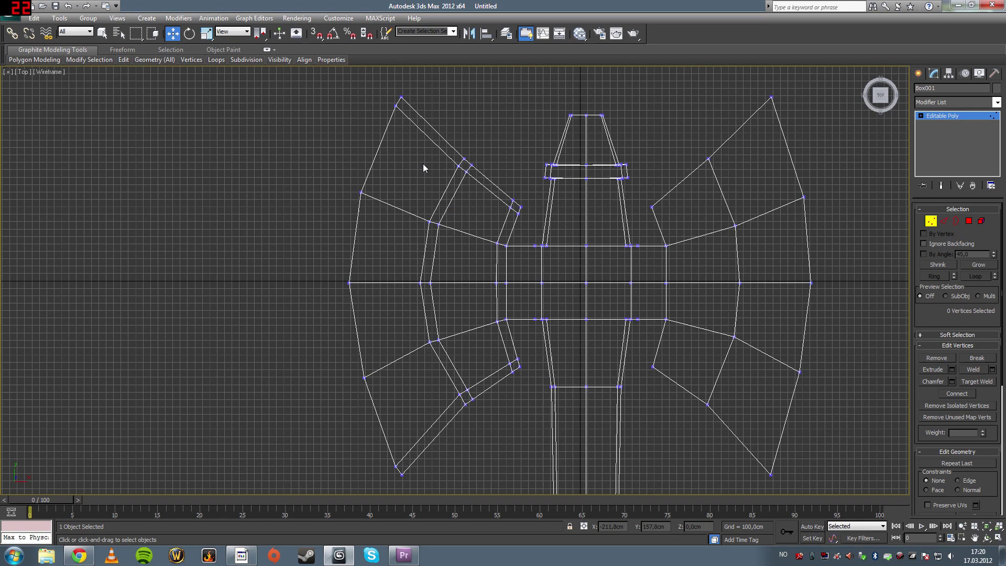
Nudge the blade-tip vertices slightly to refine the blade outline.
scroll(425, 173, "down", 3)
scroll(432, 194, "up", 3)
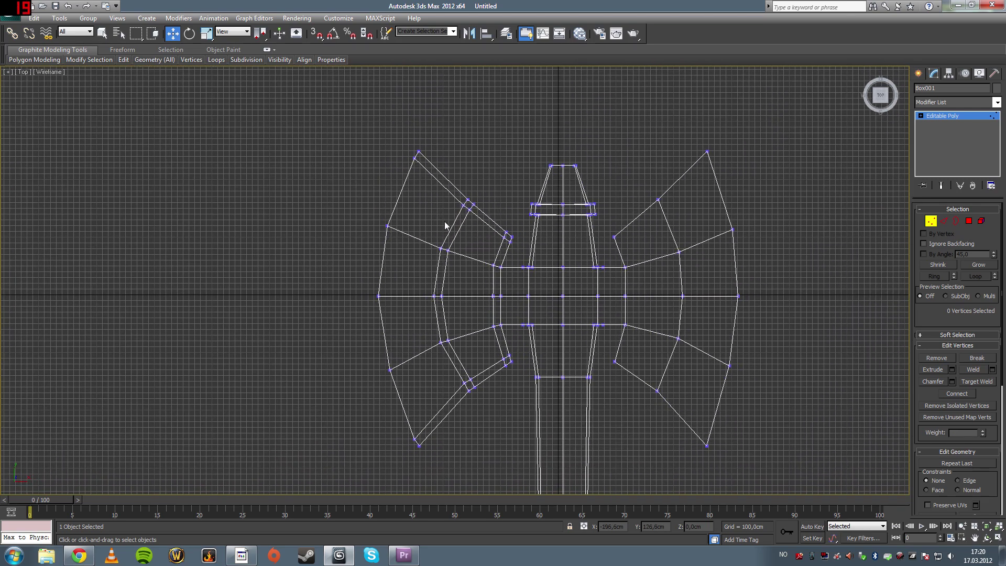
scroll(449, 220, "up", 4)
scroll(453, 216, "up", 4)
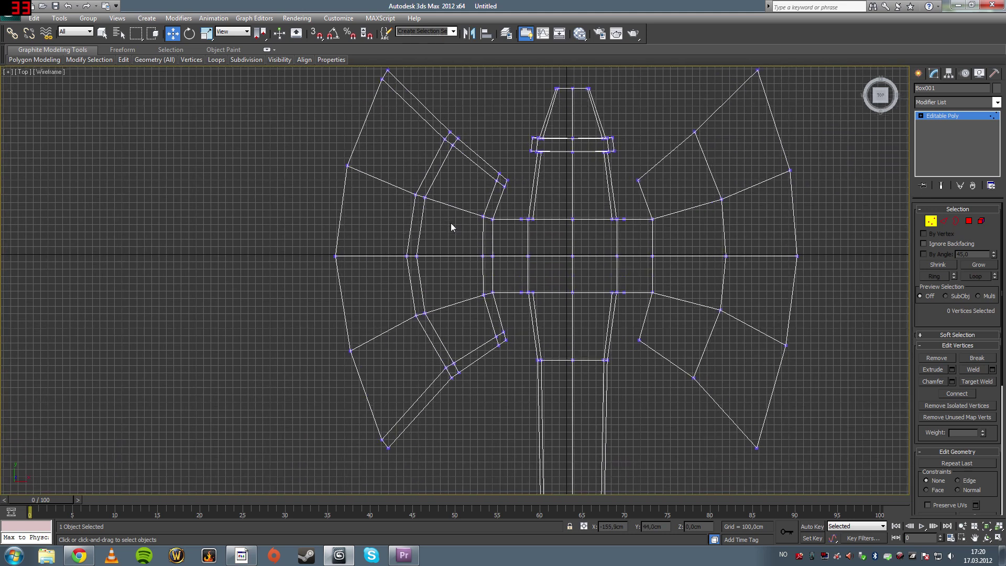
left_click(452, 105)
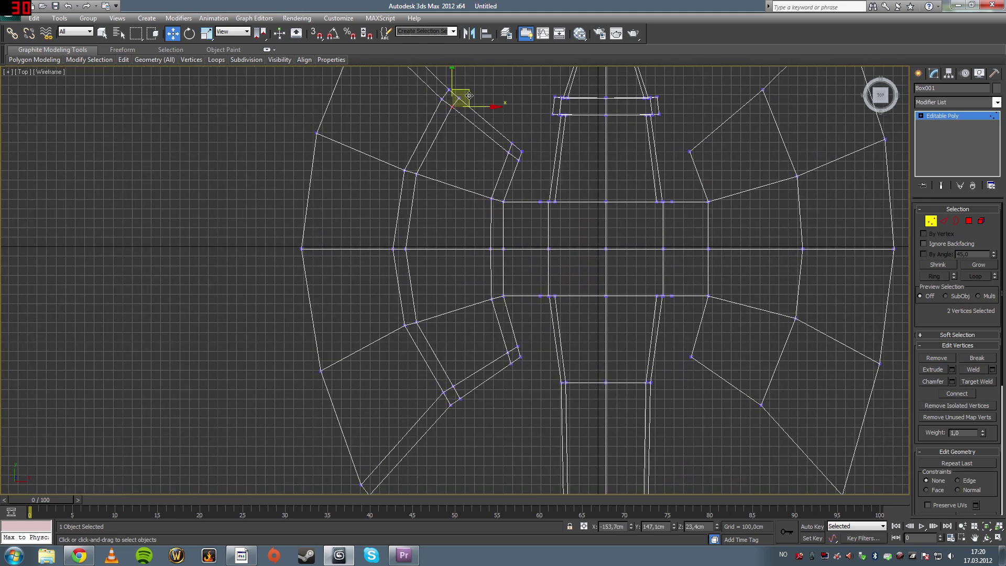
left_click_drag(470, 95, 469, 95)
left_click(471, 140)
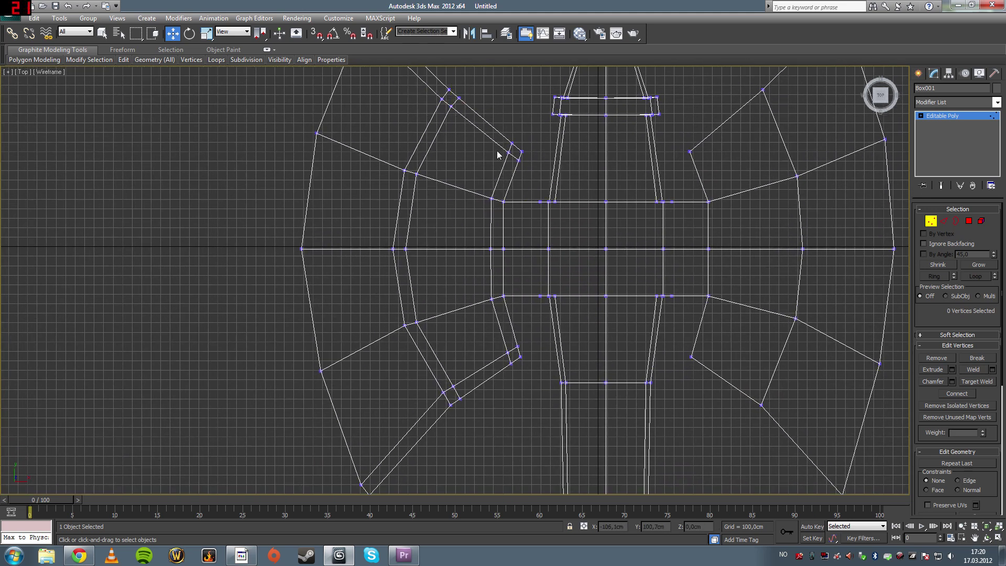
left_click_drag(512, 164, 532, 149)
left_click(531, 226)
middle_click_drag(425, 310, 431, 298)
left_click(102, 33)
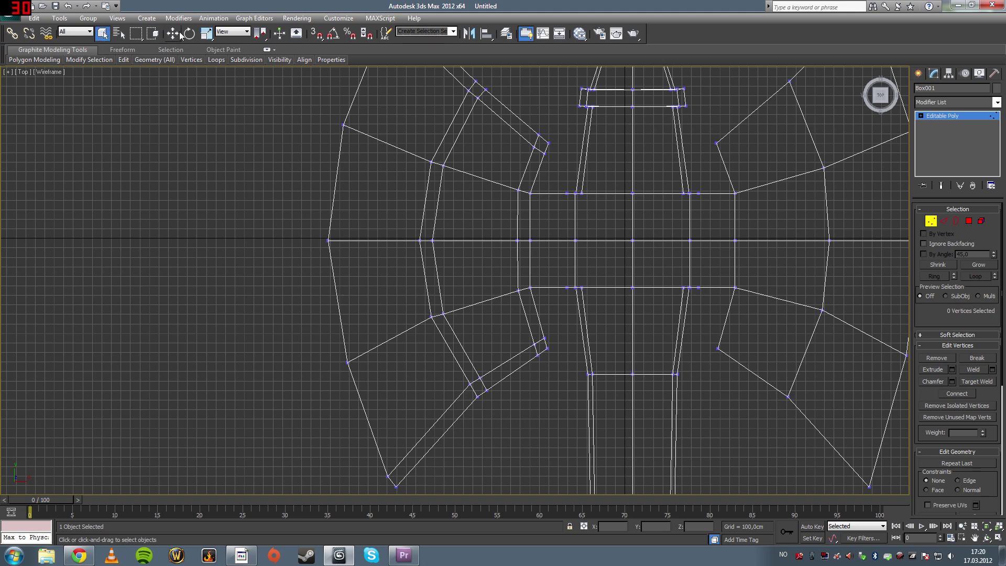
Leave vertex editing, maximize the Perspective view, and select the axe.
key("alt+w")
left_click(697, 435)
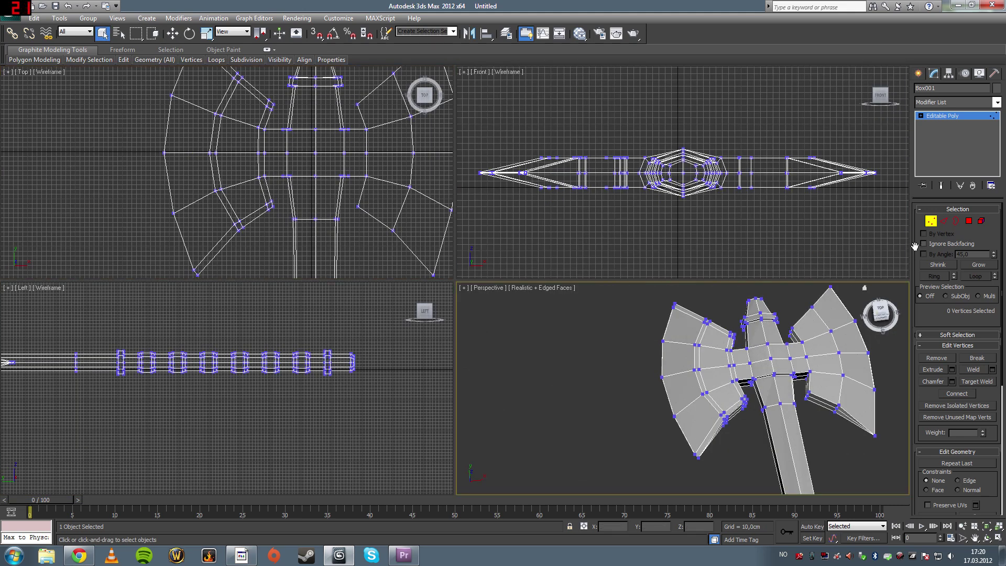
left_click(931, 222)
key("alt+w")
left_click(574, 395)
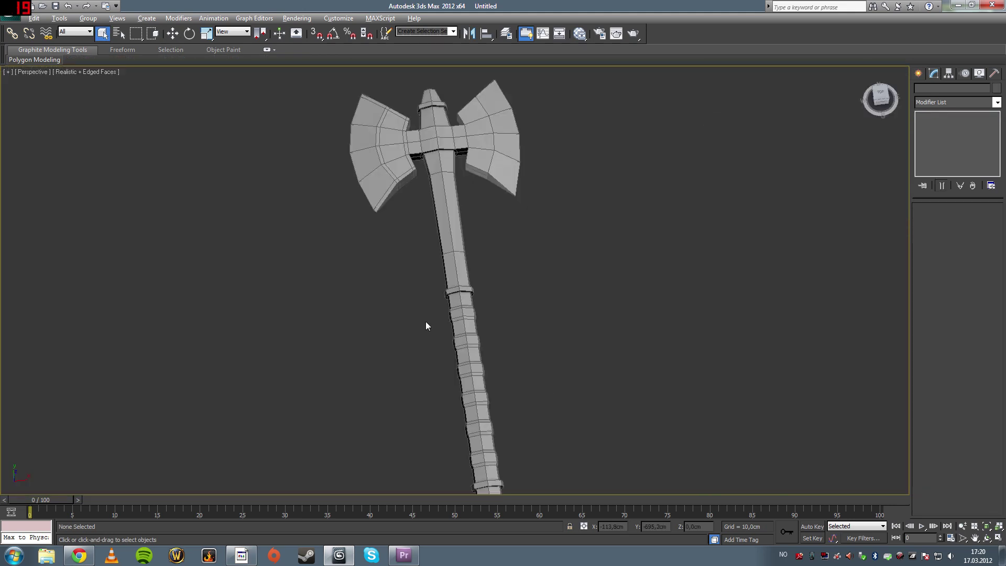
middle_click_drag(393, 254, 408, 254)
left_click(458, 251)
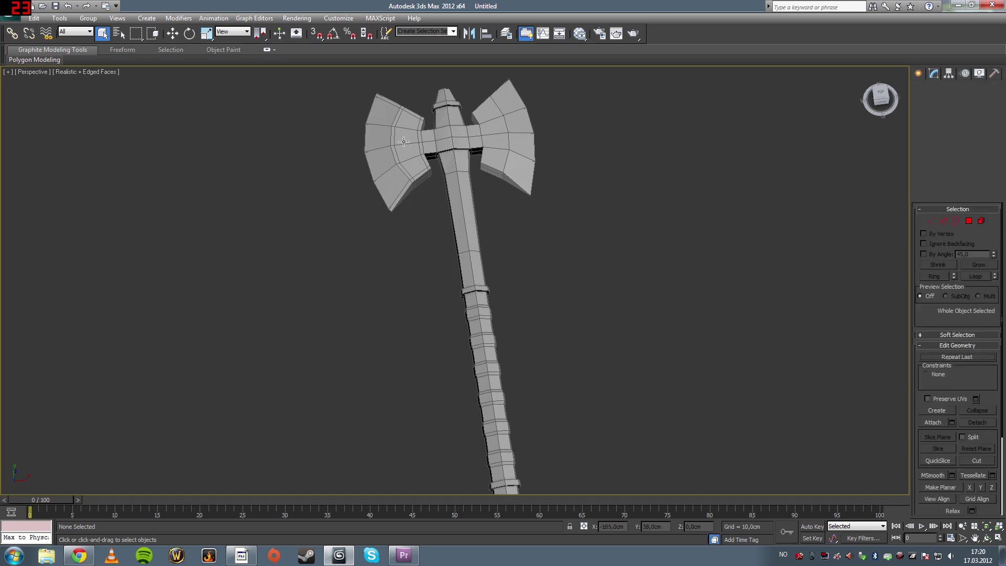
In Polygon mode, select the first inner-band faces along the left blade.
left_click(968, 223)
left_click(426, 129)
key("z")
scroll(547, 360, "down", 2)
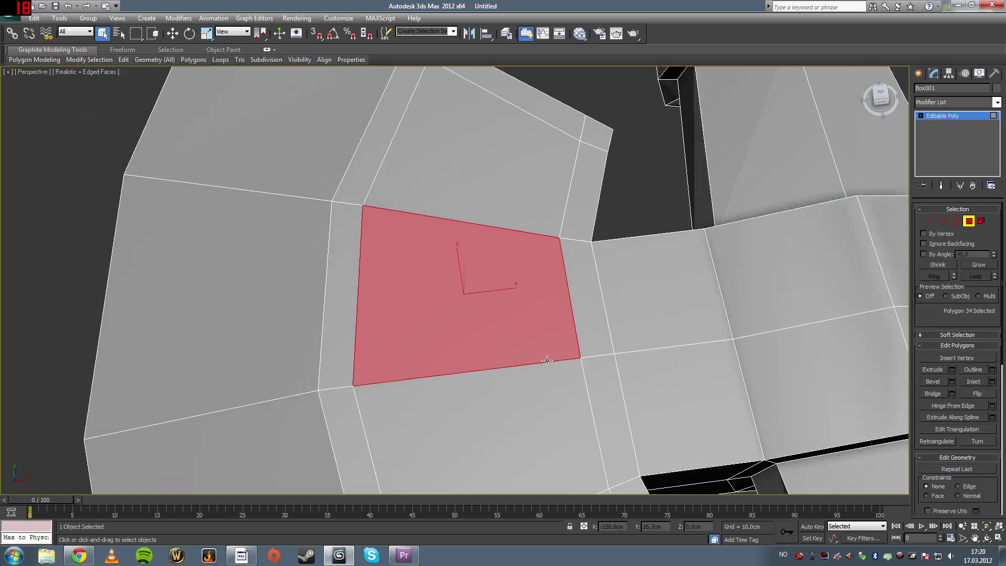
scroll(547, 360, "down", 4)
middle_click_drag(547, 361, 538, 276, "alt")
left_click(444, 256)
left_click(451, 283, "ctrl")
left_click(465, 321, "ctrl")
left_click(512, 353, "ctrl")
Add the last three inner-band faces, completing the eight-face selection.
left_click(483, 315, "ctrl")
left_click(469, 346, "ctrl")
left_click(434, 400, "ctrl")
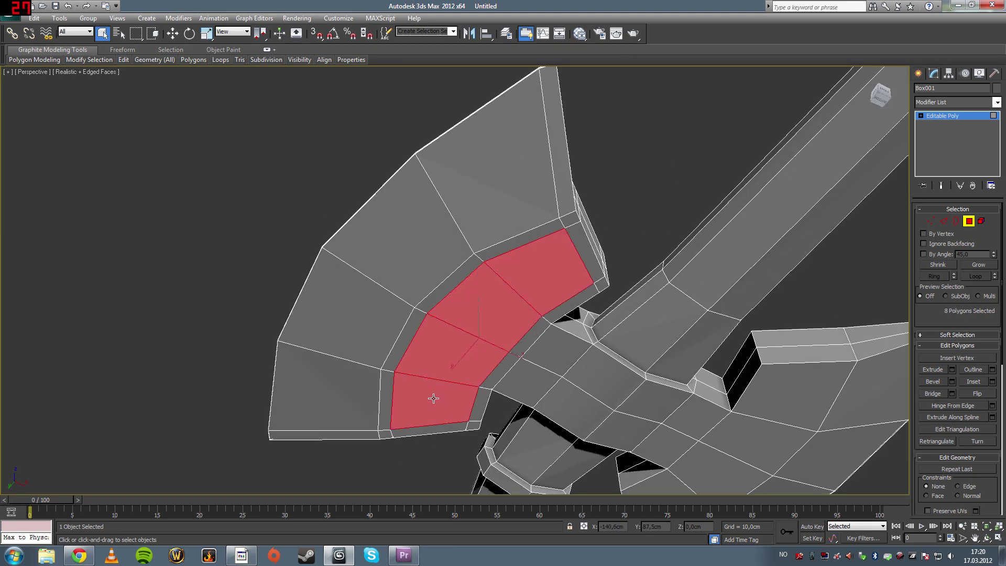
middle_click_drag(434, 400, 508, 395, "alt")
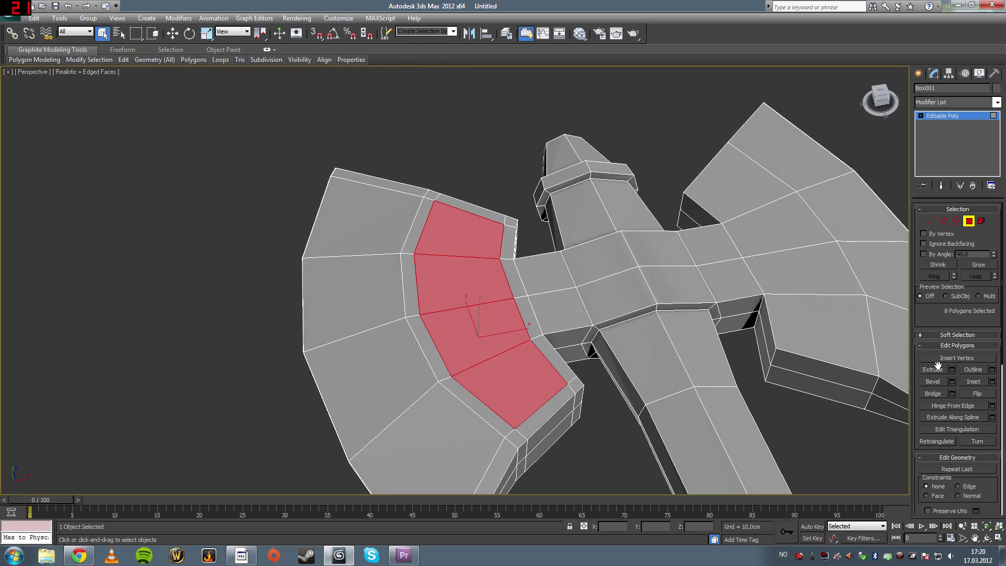
Bevel the eight faces inward with height -6,8cm and outline -7,9cm, then deselect.
left_click(951, 381)
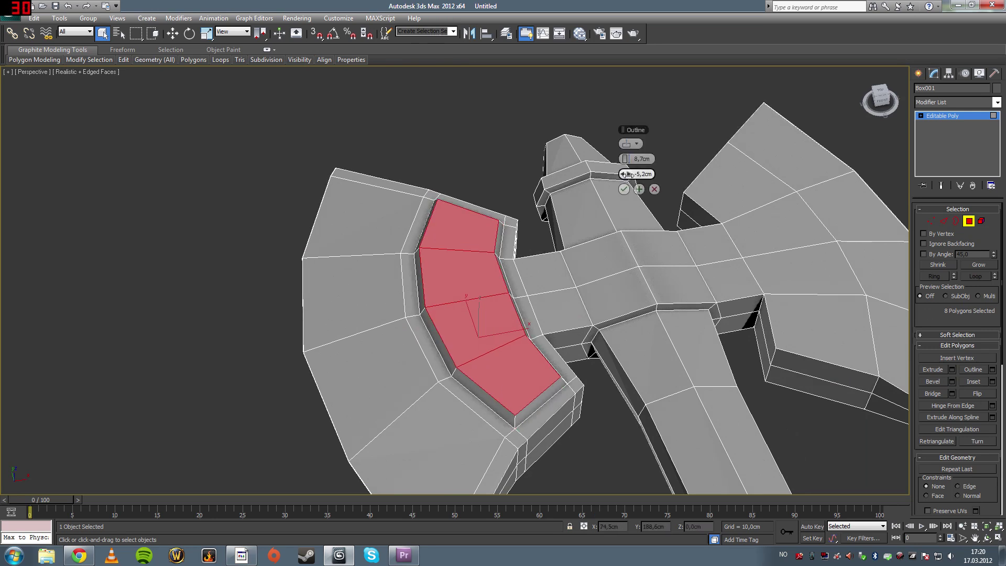
left_click_drag(627, 174, 613, 245)
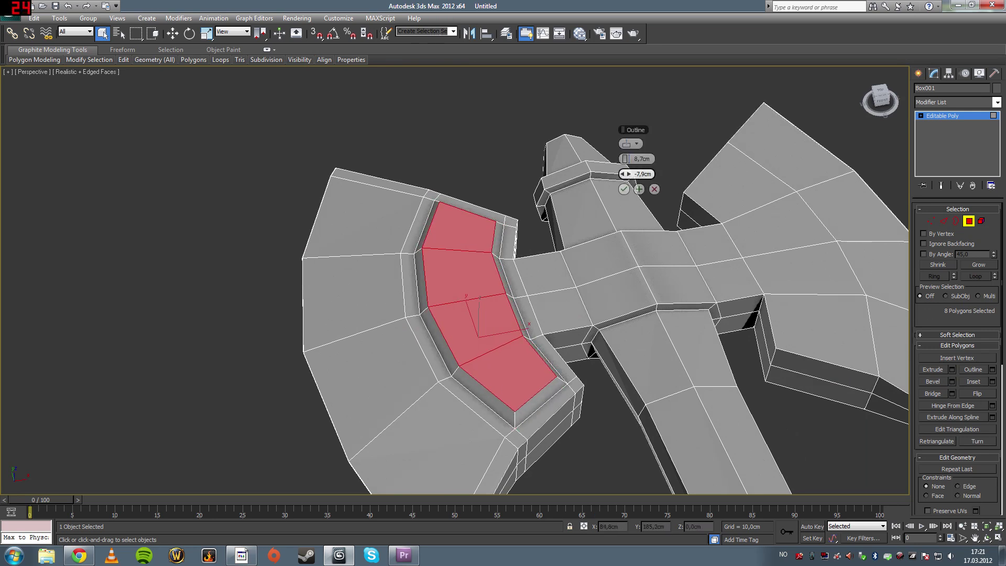
middle_click_drag(613, 246, 511, 277, "alt")
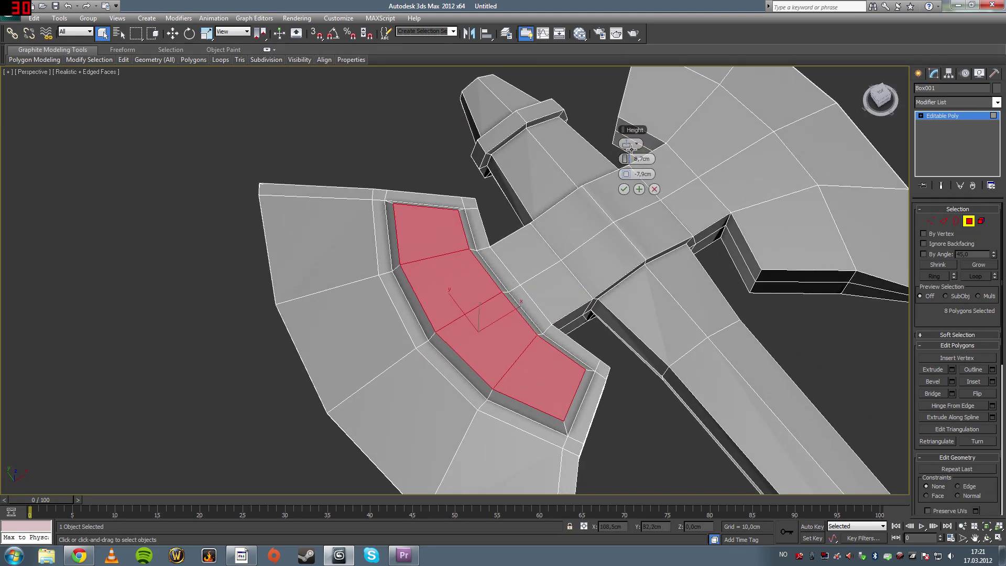
left_click_drag(629, 158, 545, 200)
middle_click_drag(545, 200, 513, 211, "alt")
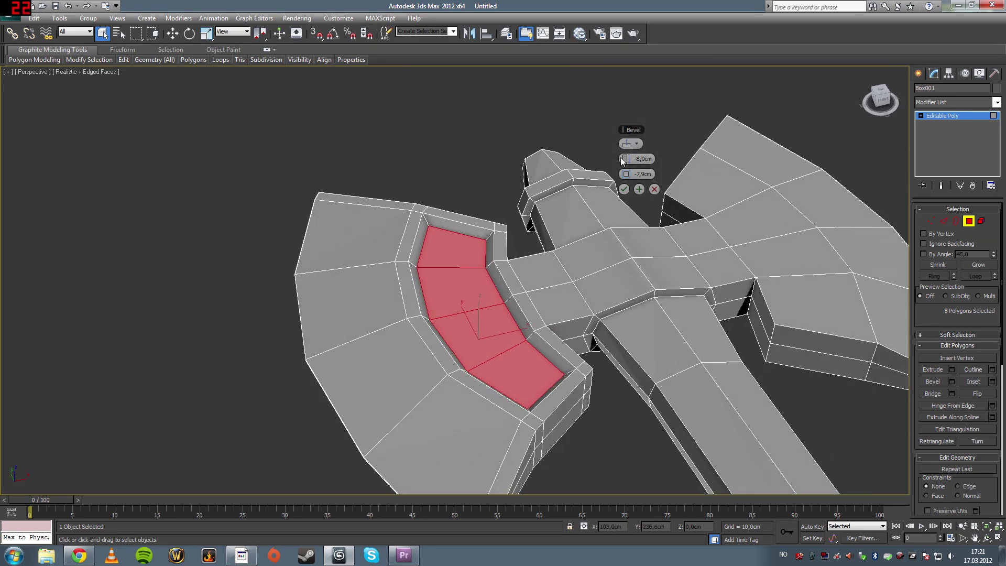
left_click_drag(632, 158, 631, 149)
middle_click_drag(503, 226, 488, 313, "alt")
left_click(623, 189)
left_click(442, 147)
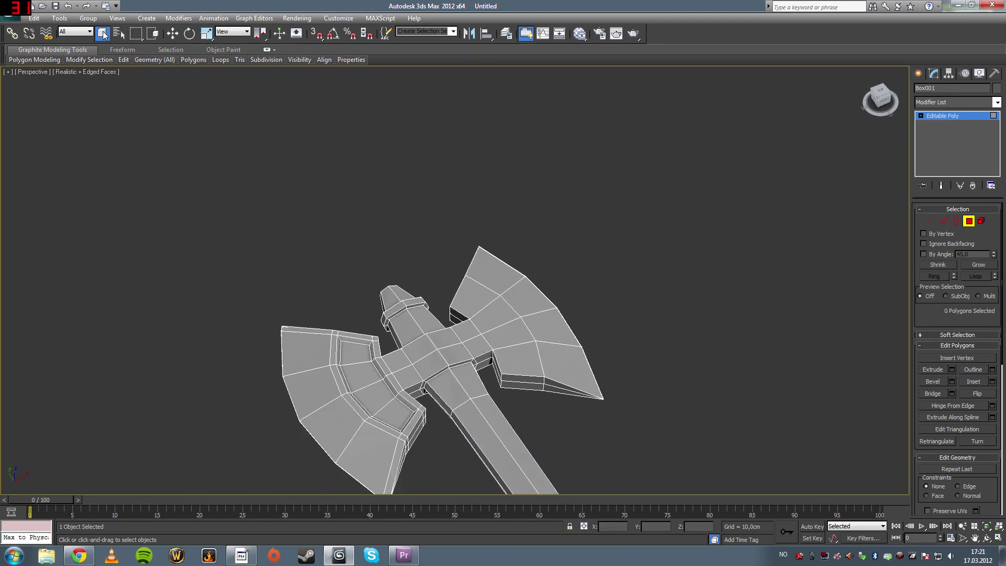
Add an X-axis Symmetry modifier with Flip on, mirroring the groove onto both blades.
middle_click_drag(317, 279, 382, 234)
left_click(969, 221)
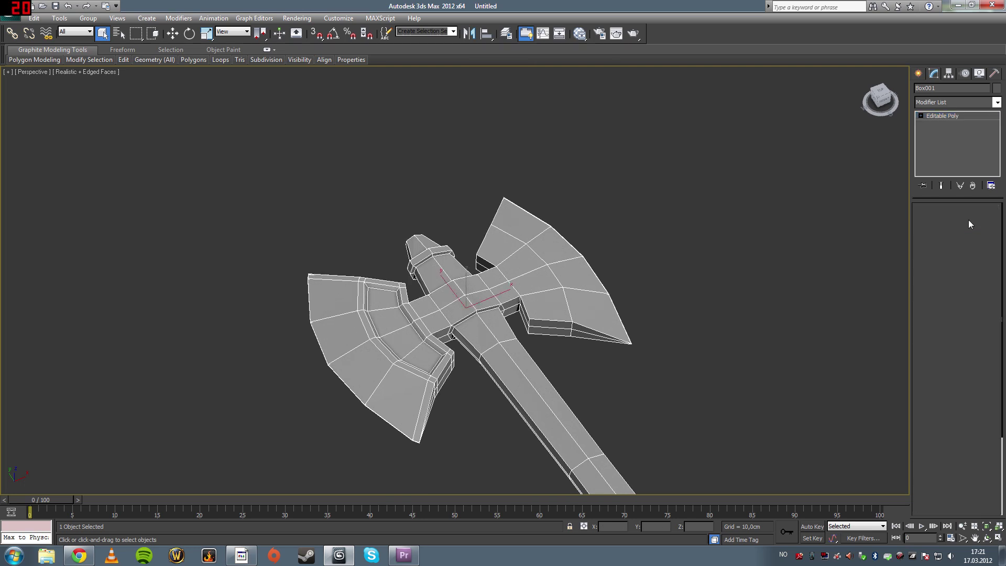
left_click(954, 102)
scroll(978, 466, "down", 15)
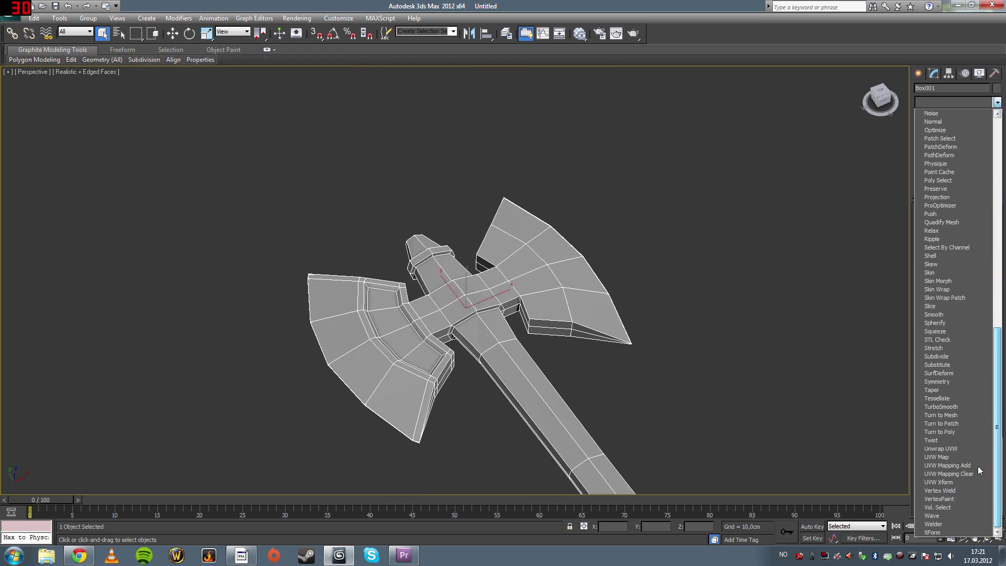
left_click(958, 380)
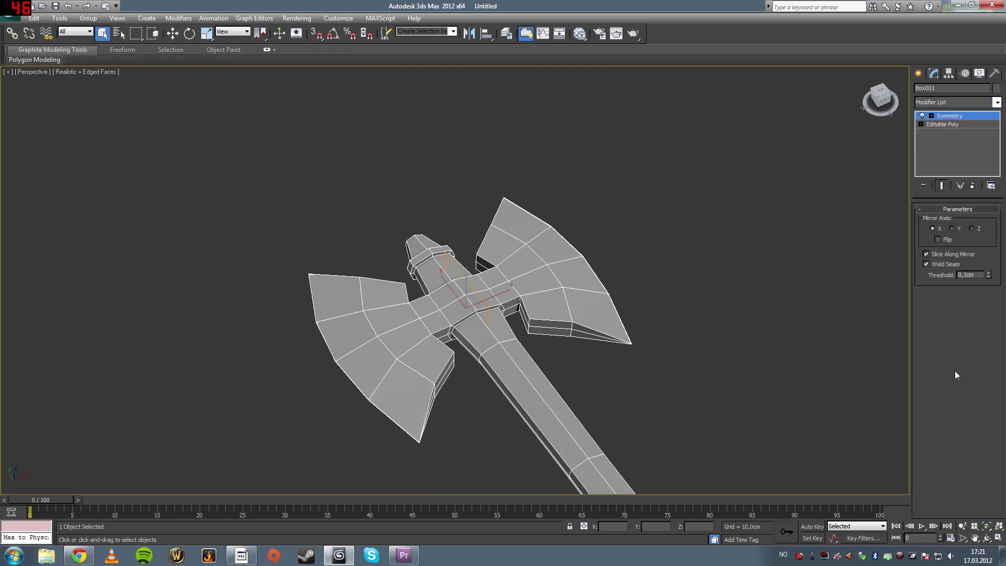
left_click(938, 240)
middle_click_drag(681, 338, 703, 317, "alt")
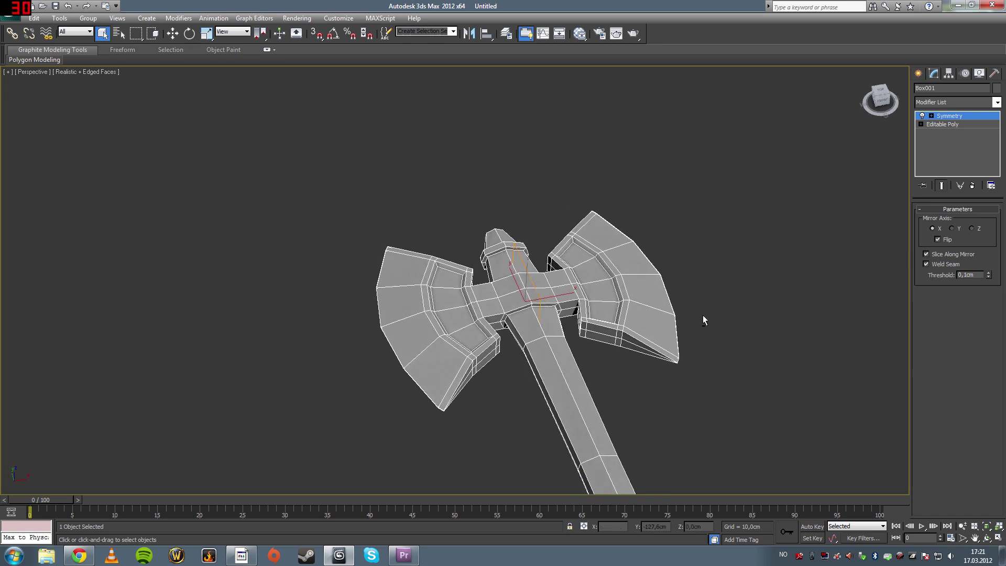
left_click(938, 240)
left_click(938, 240)
middle_click_drag(693, 293, 695, 331, "alt")
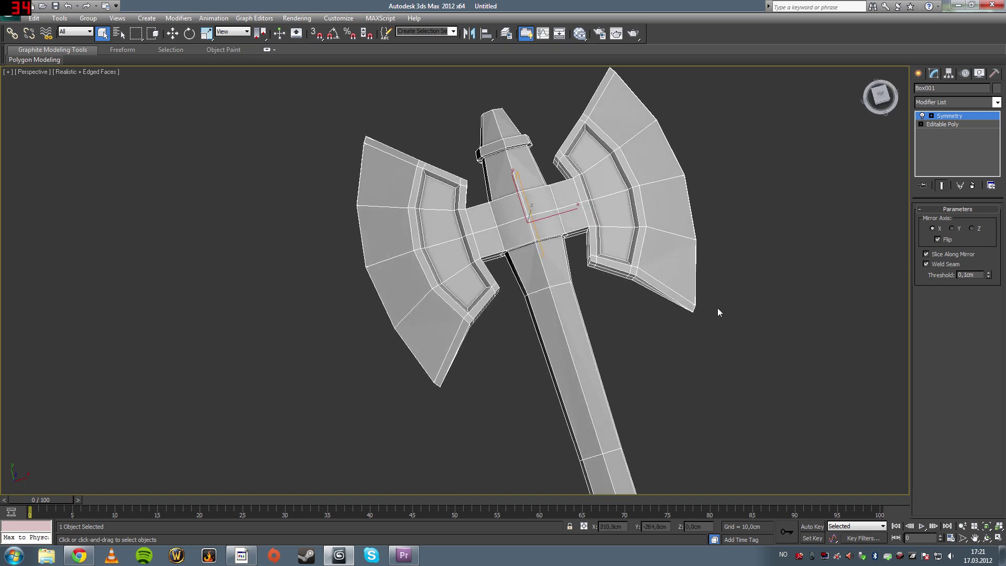
right_click(720, 246)
Collapse the axe into an Editable Poly, enter Polygon mode and zoom all views to fit.
mouse_move(775, 344)
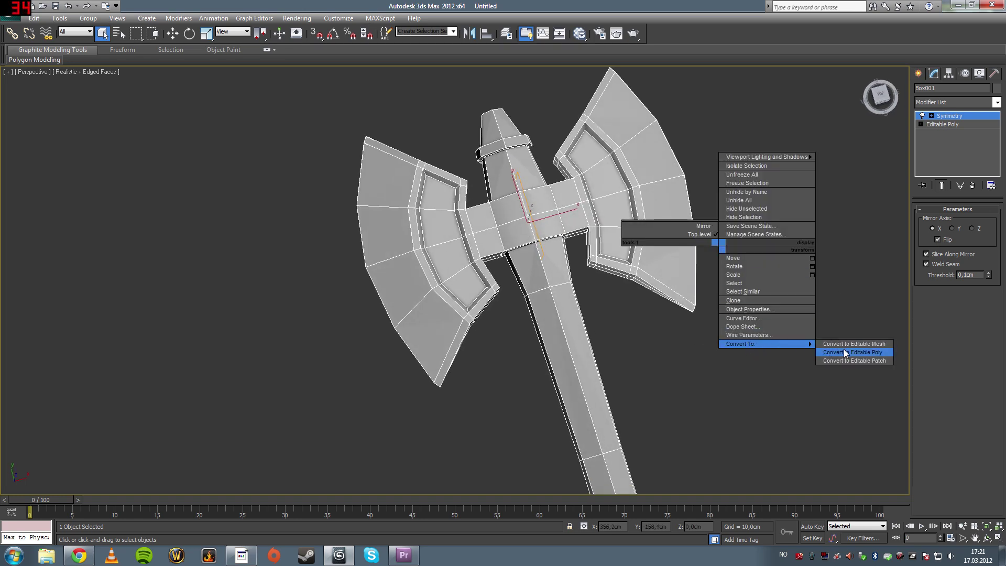
left_click(844, 352)
left_click(967, 221)
key("alt+w")
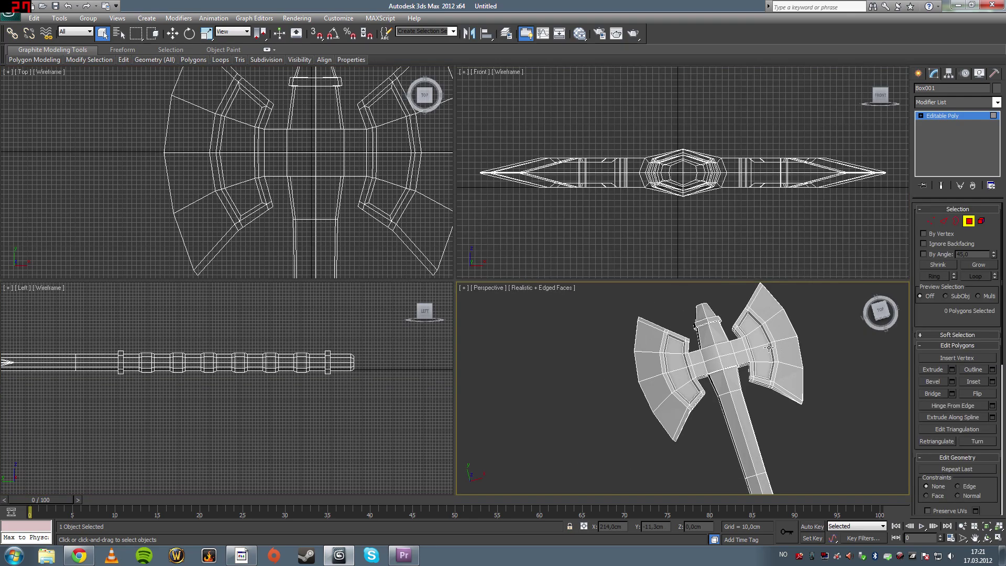
key("ctrl+shift+z")
Maximize the Top view and box-select the left blade's 98 faces in two passes.
left_click(239, 265)
key("alt+w")
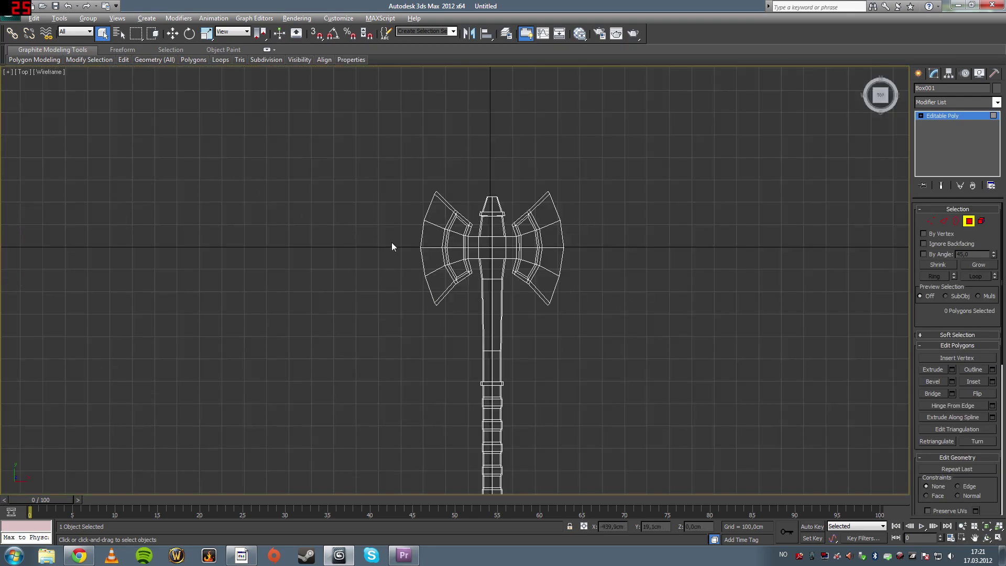
scroll(440, 304, "up", 4)
scroll(457, 305, "up", 3)
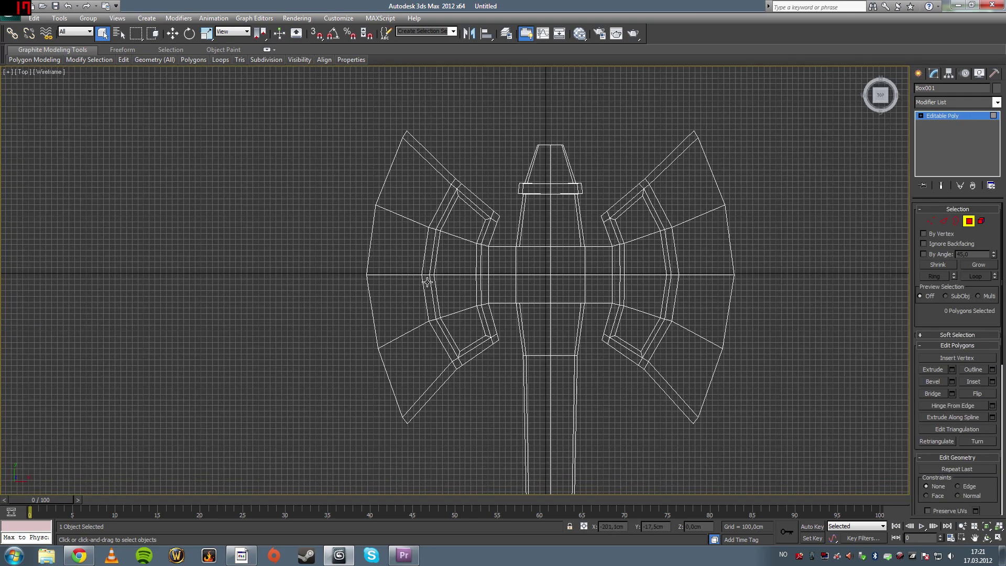
left_click_drag(414, 168, 499, 229)
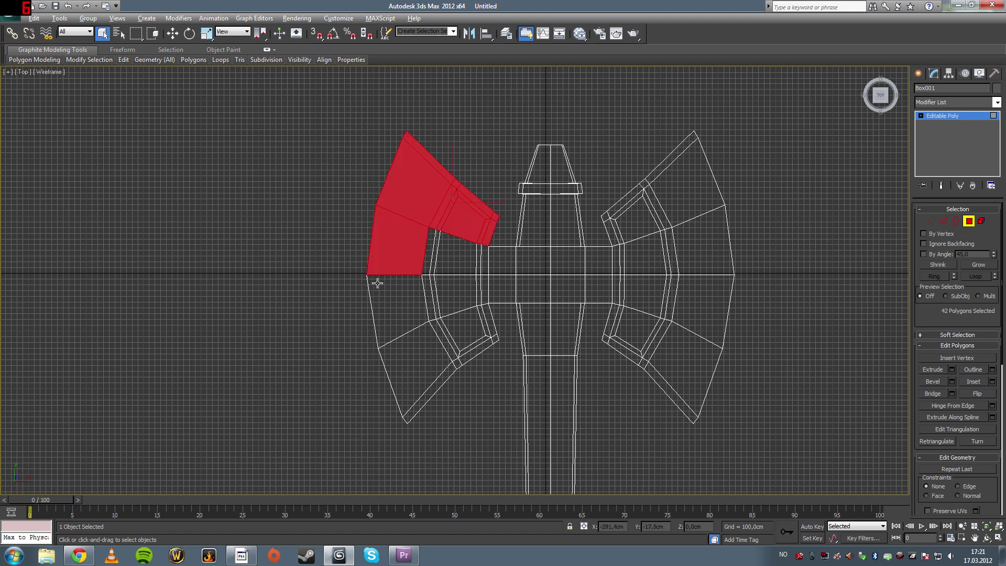
left_click_drag(312, 255, 486, 369)
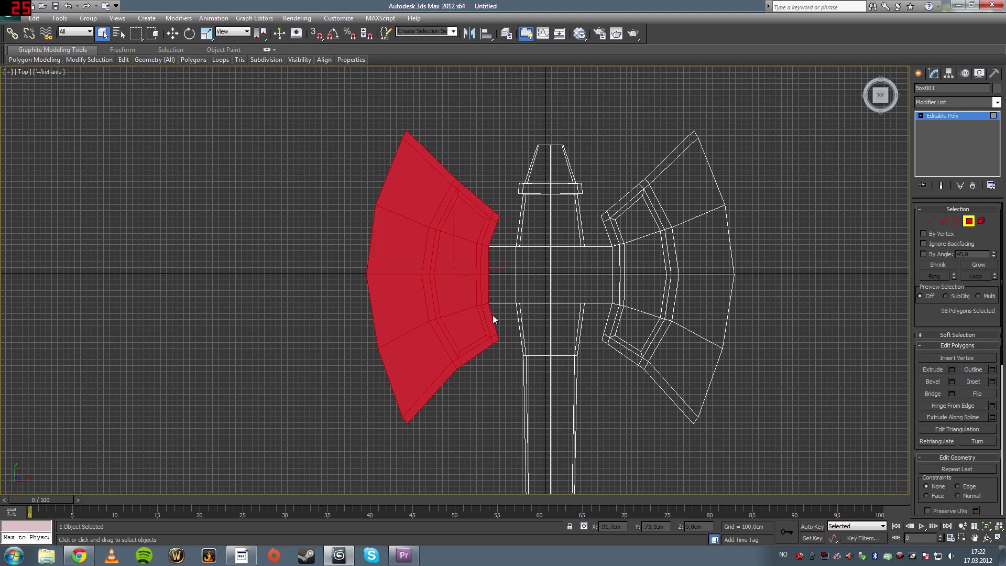
Test a vertical scale on the left blade, cancel it, and restore the face selection.
left_click(207, 35)
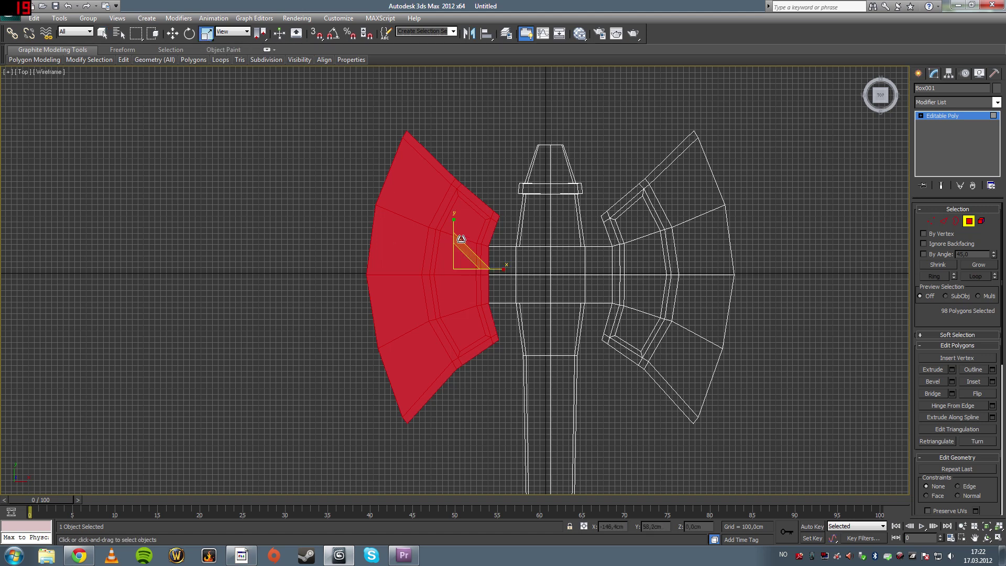
left_click_drag(455, 224, 461, 203)
right_click(461, 203)
left_click(102, 33)
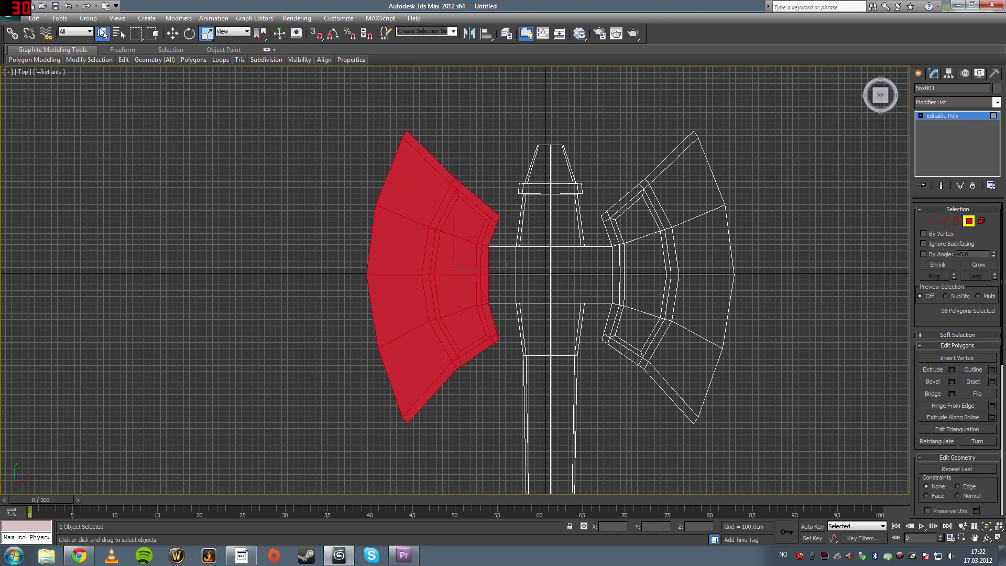
left_click(291, 288)
key("ctrl+z")
Return to four views and orbit Perspective to a front-on view of the selected blade.
key("alt+w")
key("alt+w")
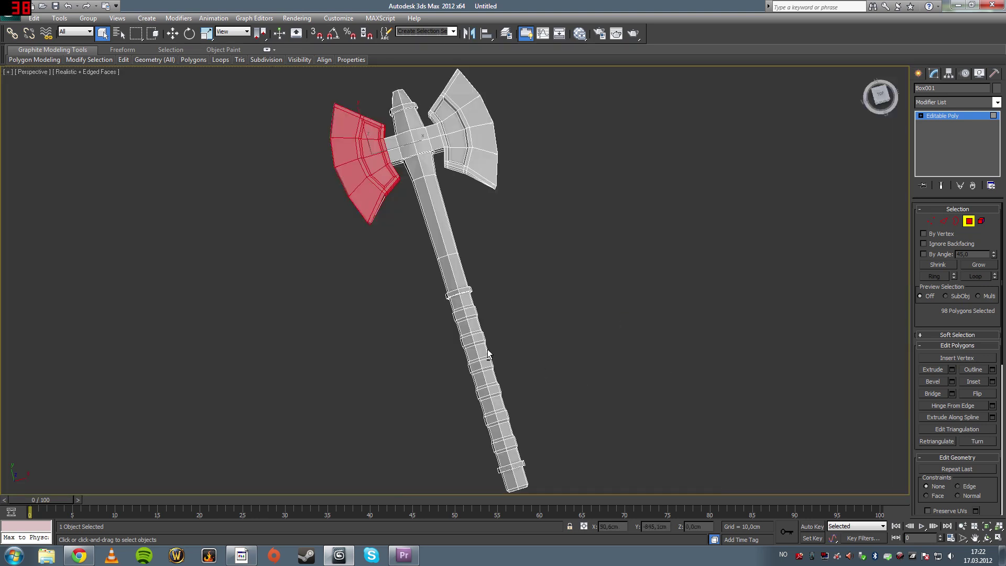
mouse_move(490, 353)
middle_mouse_down("alt")
mouse_move(505, 294)
mouse_move(493, 256)
mouse_move(512, 348)
mouse_move(486, 341)
middle_mouse_up("alt")
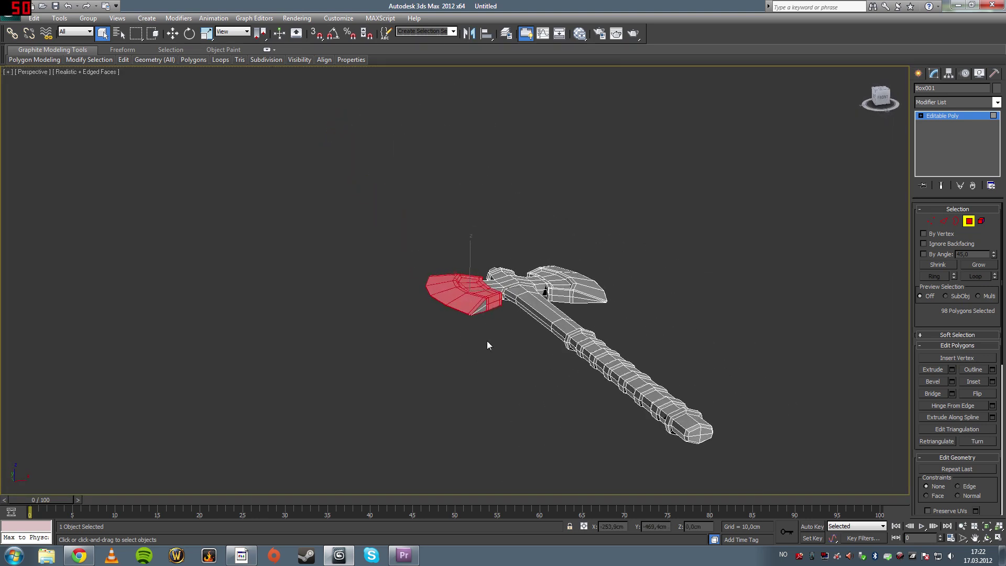
scroll(486, 341, "up", 4)
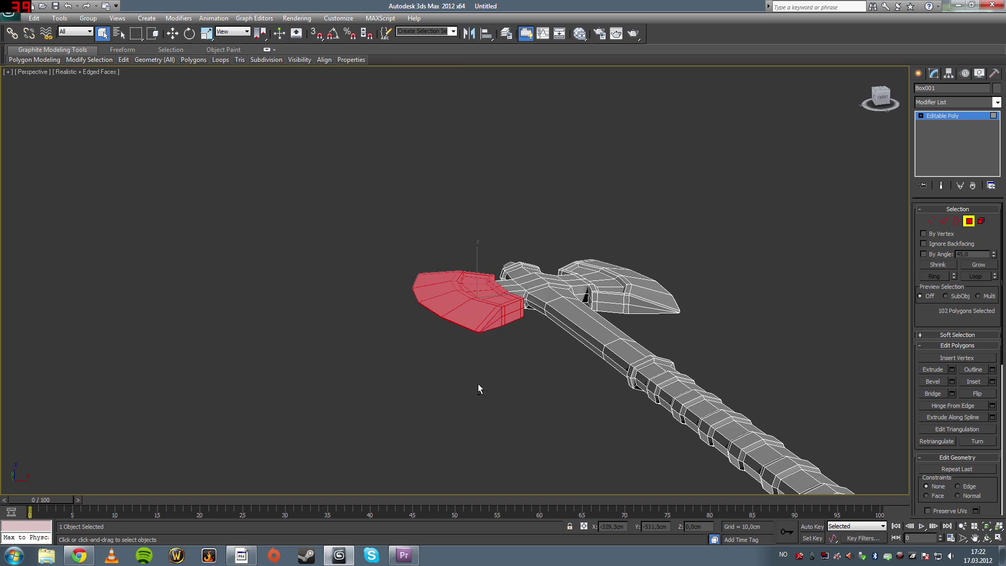
middle_click_drag(478, 386, 563, 391, "alt")
scroll(564, 390, "up", 2)
Maximize the Top view and scale the left blade polygons to 150% in Y.
key("alt+w")
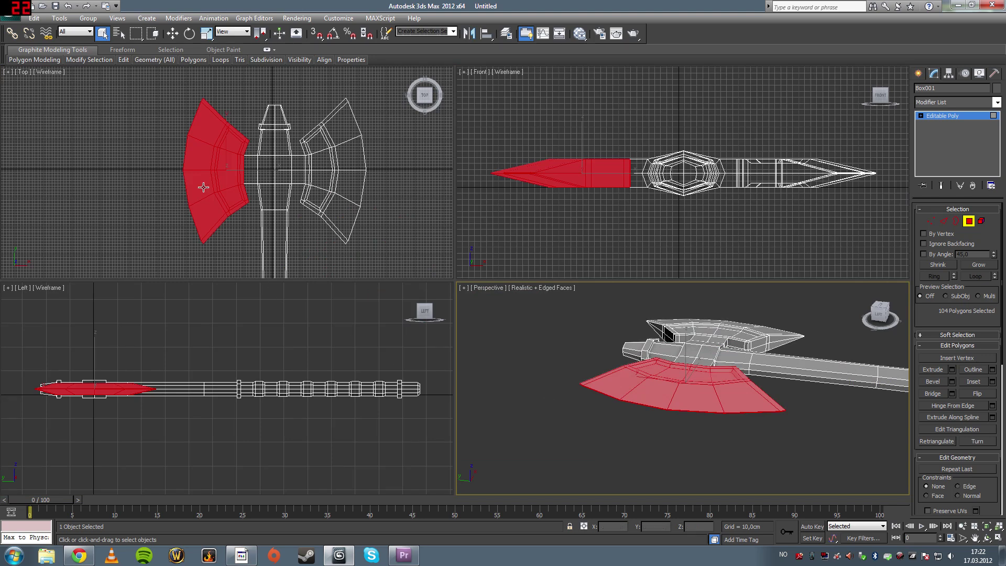
middle_click(220, 186)
key("alt+w")
scroll(344, 265, "up", 2)
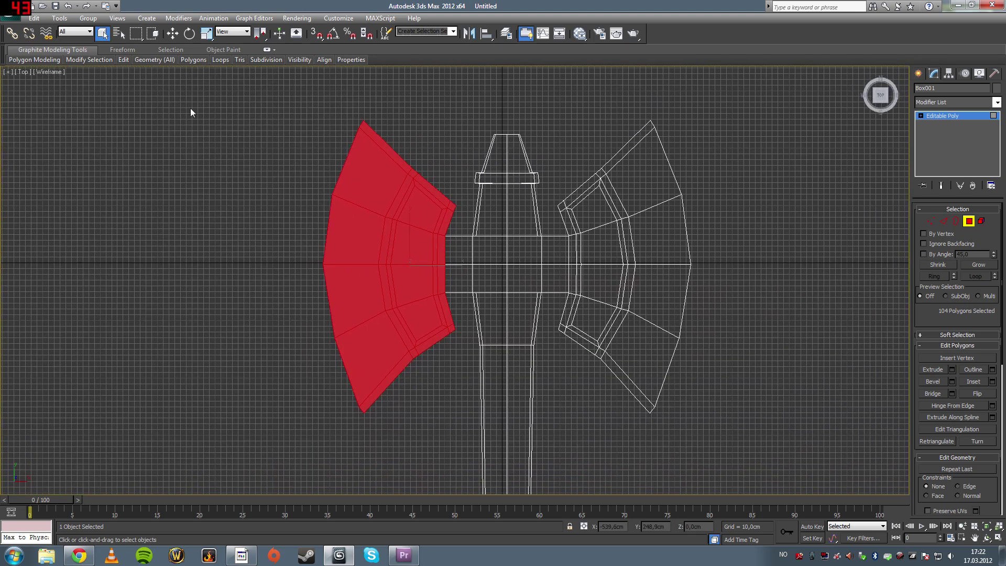
left_click(206, 33)
left_click_drag(409, 218, 409, 197)
Recentre the view and scale the left blade to 94% width along X.
scroll(442, 242, "down", 1)
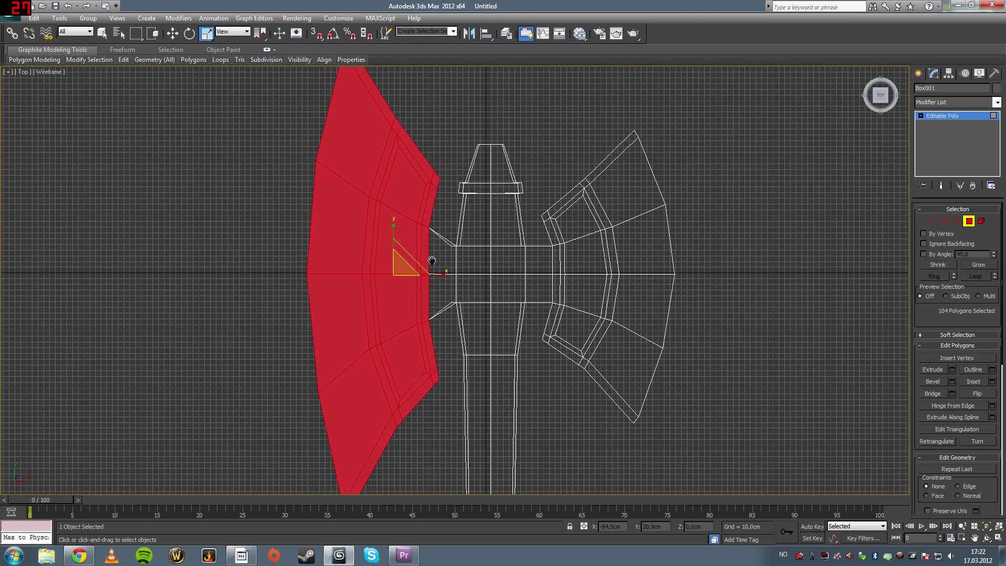
middle_click_drag(446, 248, 432, 261)
scroll(432, 261, "down", 1)
left_click_drag(457, 275, 470, 276)
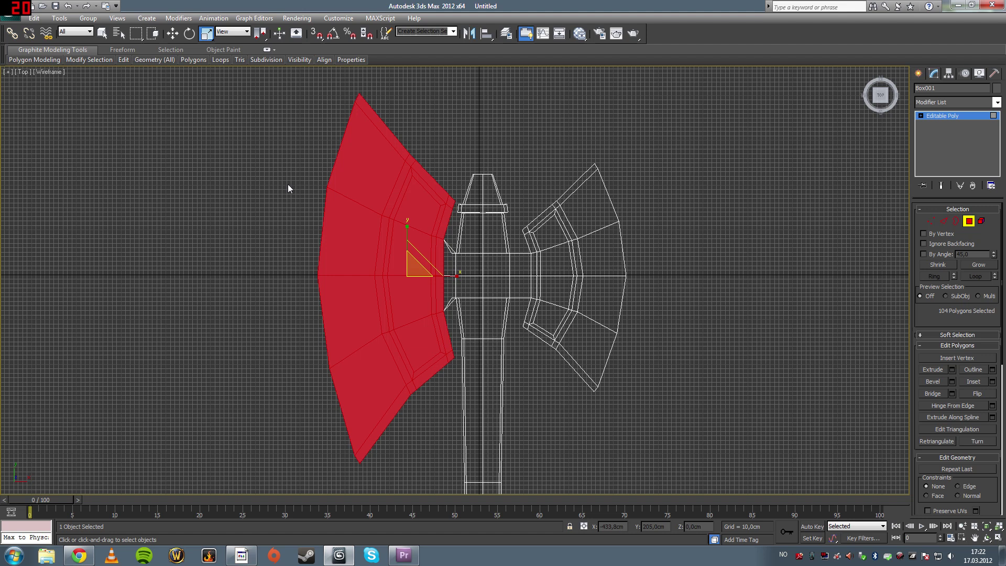
left_click_drag(454, 275, 450, 275)
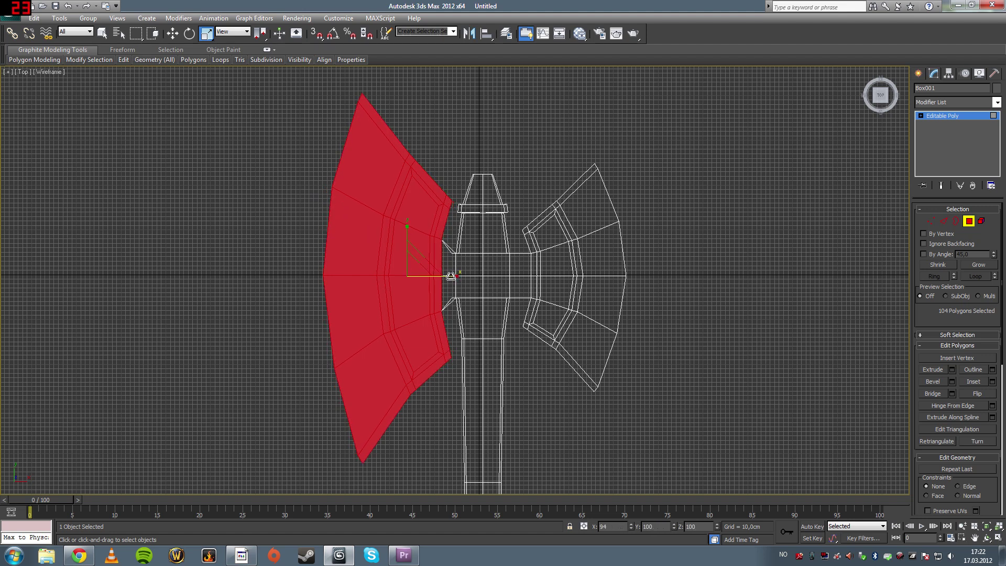
Move the left blade outward from the handle along X and deselect it.
left_click(173, 35)
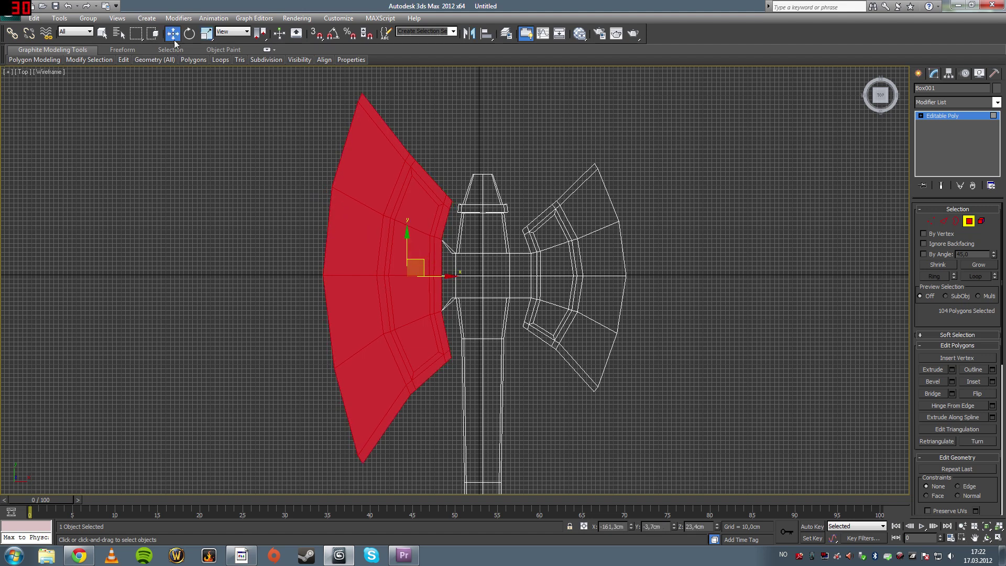
left_click_drag(445, 276, 434, 276)
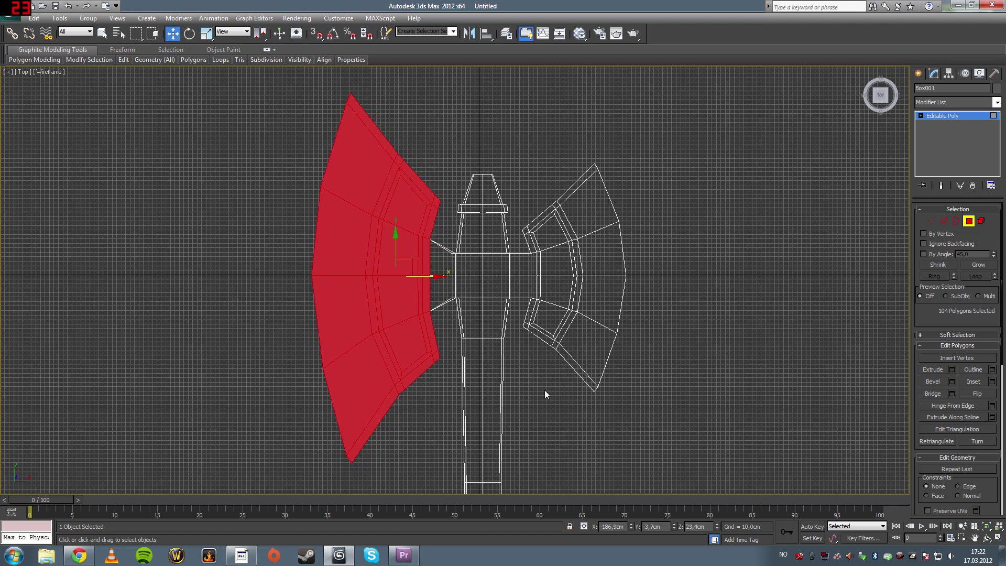
left_click(558, 388)
left_click(944, 221)
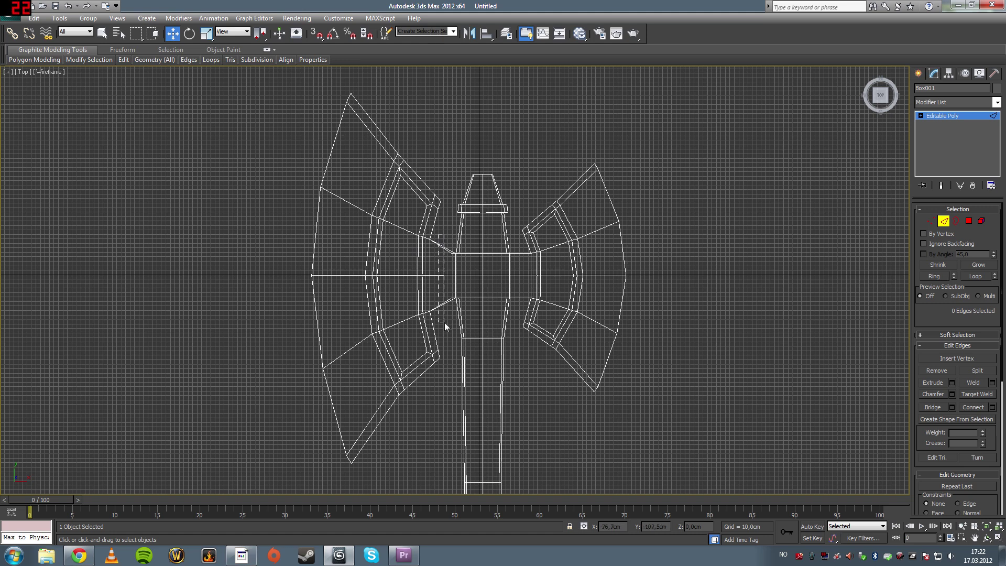
Connect the eight left-neck edges with one new edge and scale it to 89% in Y.
left_click_drag(445, 323, 444, 322)
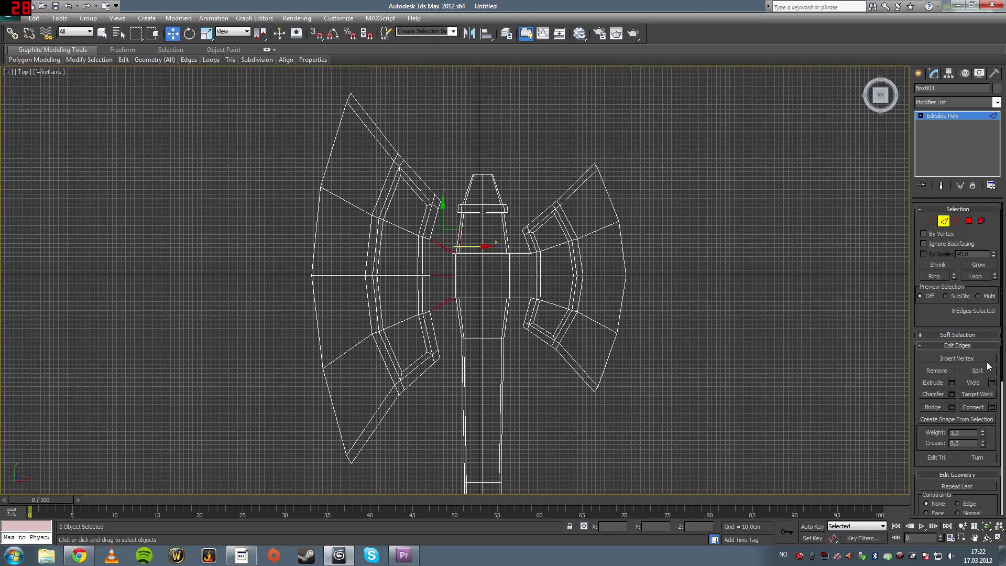
left_click(992, 407)
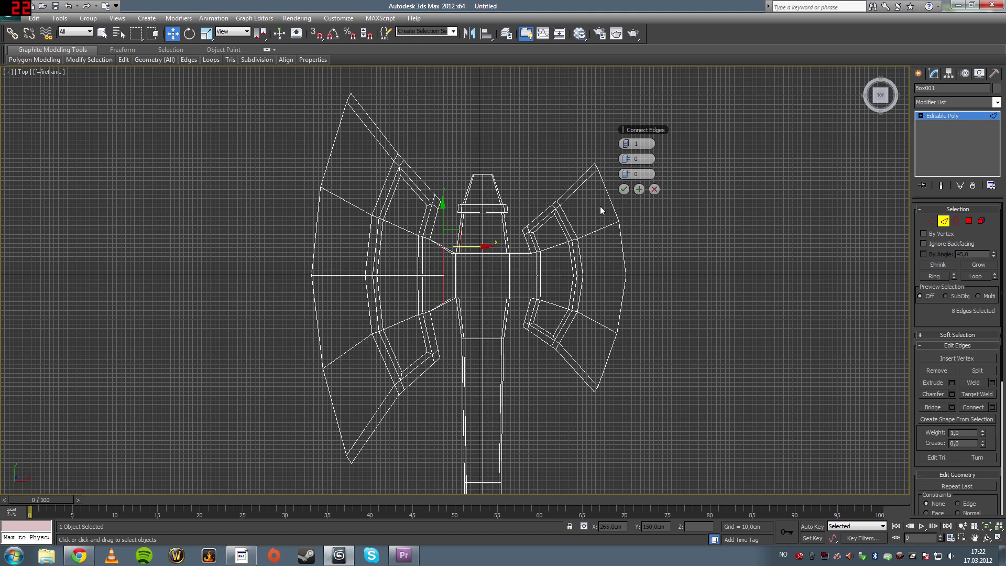
left_click(624, 189)
left_click(206, 33)
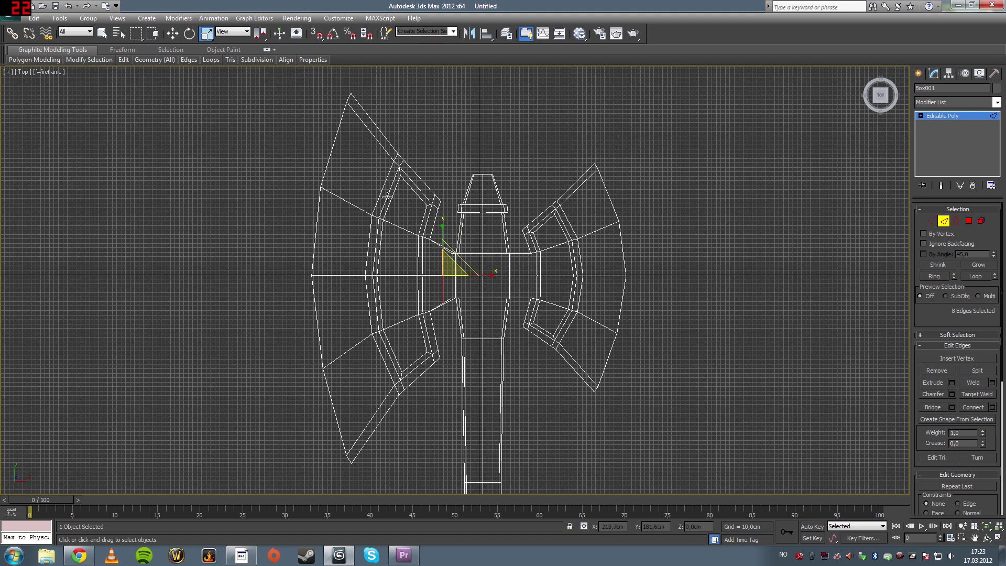
left_click_drag(451, 220, 447, 234)
left_click(443, 319)
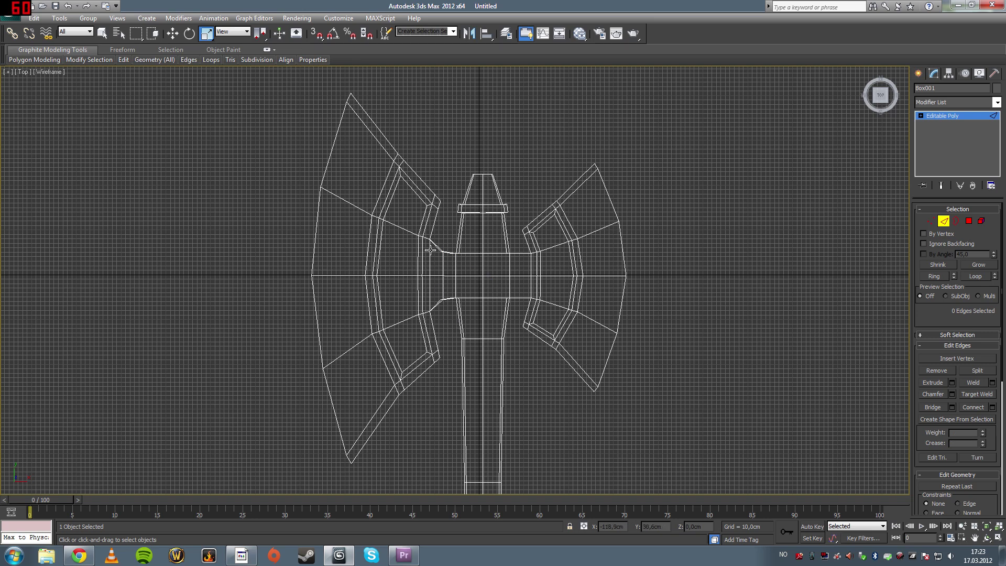
key("alt+w")
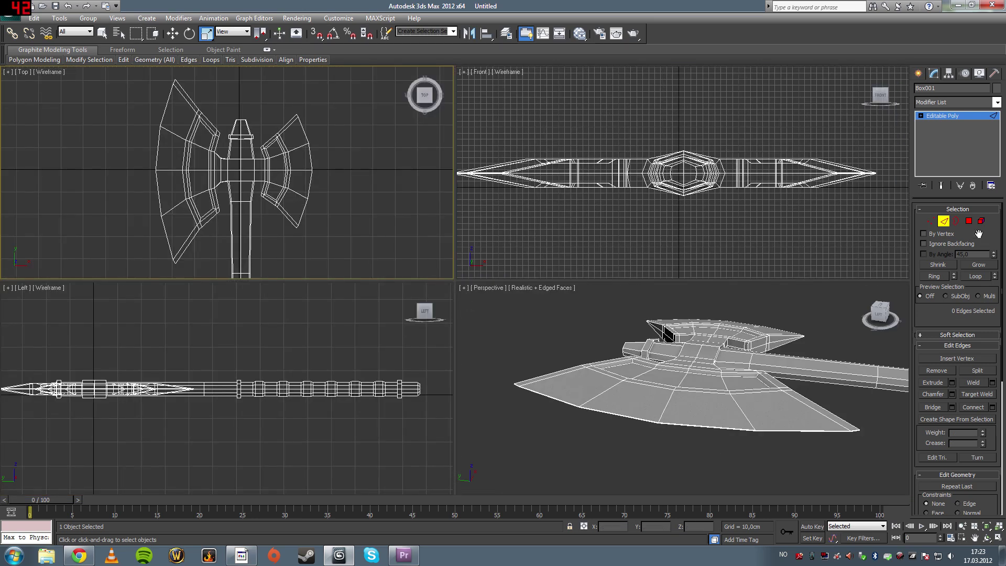
left_click(949, 220)
left_click(871, 439)
key("alt+w")
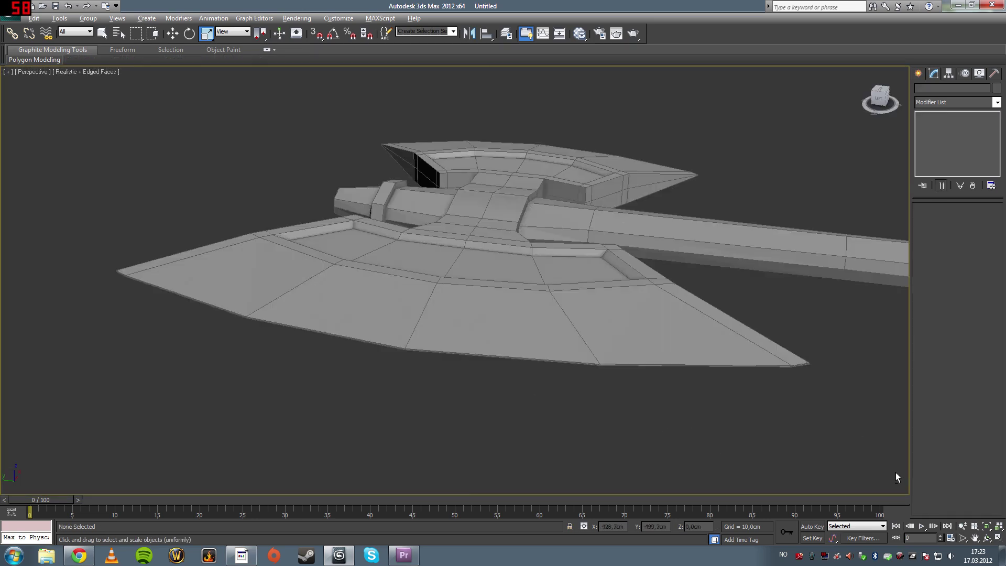
left_click(988, 538)
left_click_drag(399, 265, 466, 276)
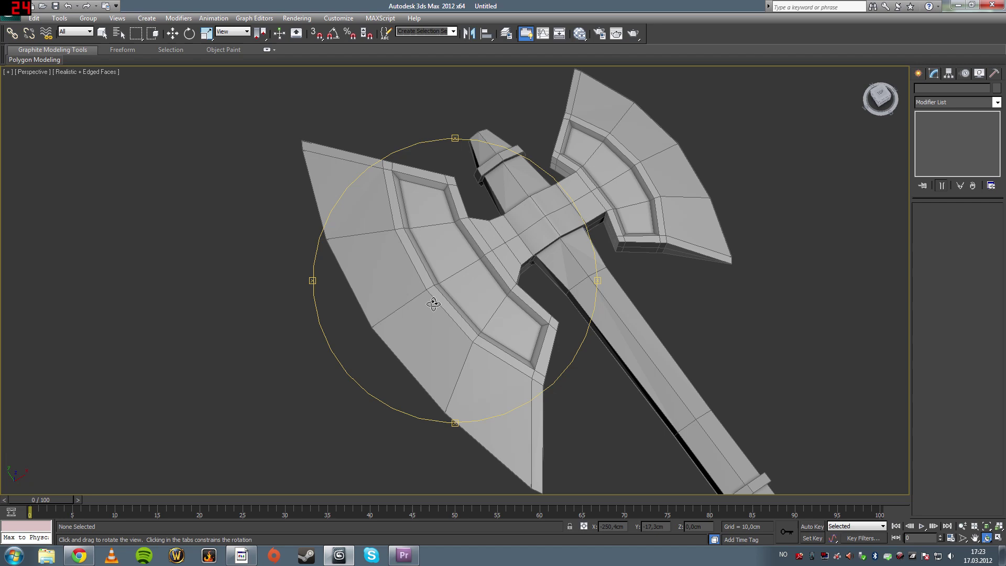
left_click_drag(434, 304, 510, 194)
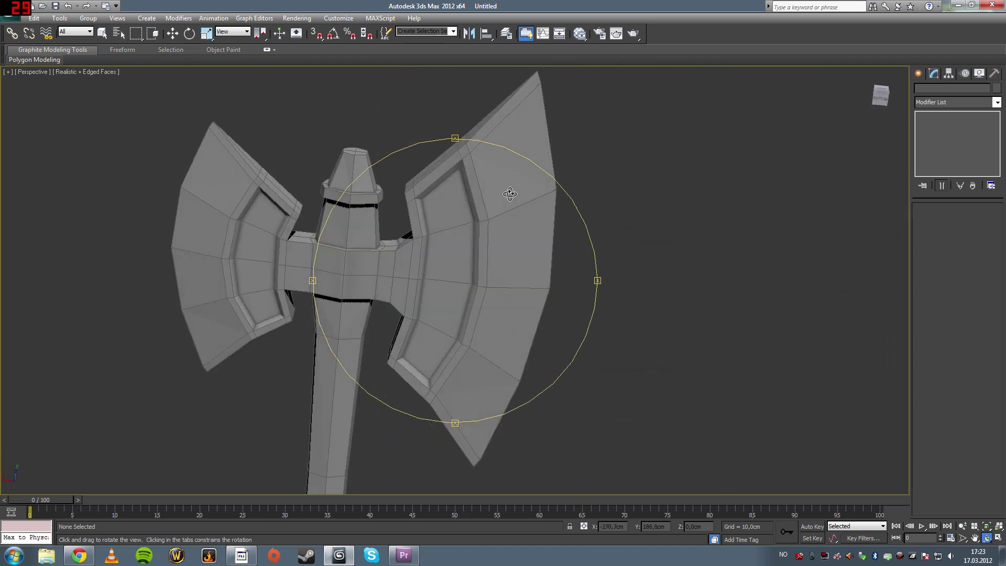
left_click_drag(496, 234, 472, 382)
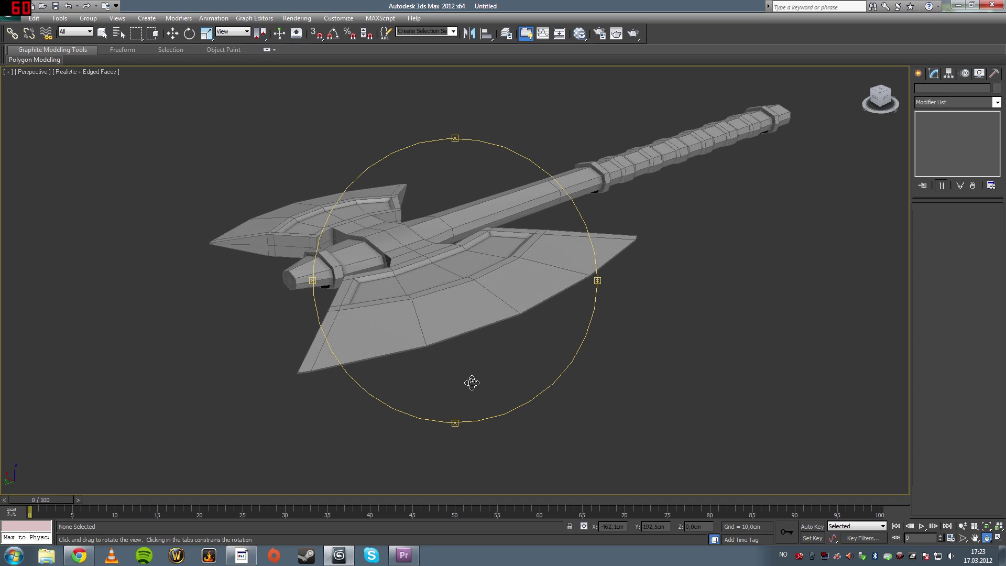
left_click_drag(472, 382, 415, 278)
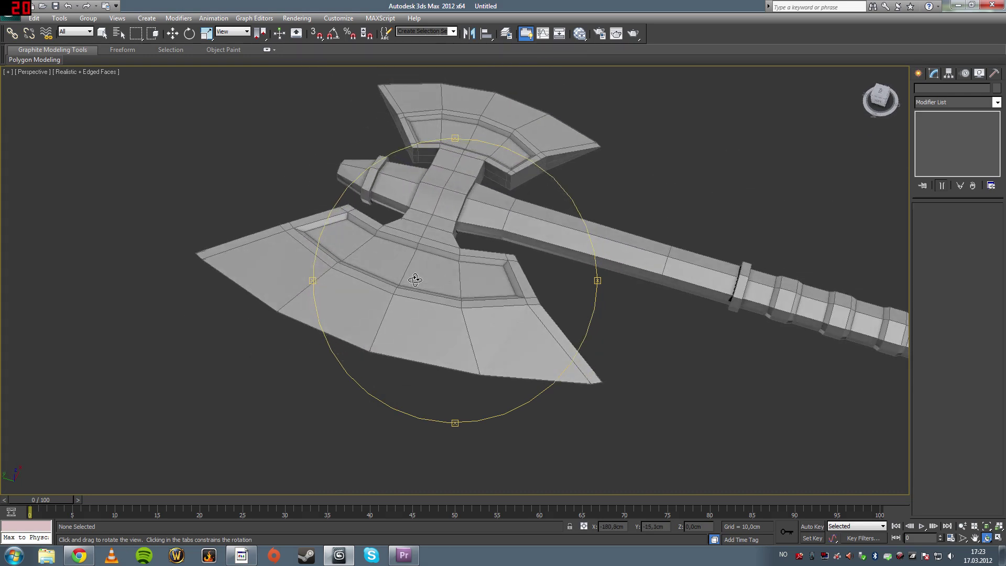
left_click_drag(483, 267, 337, 258)
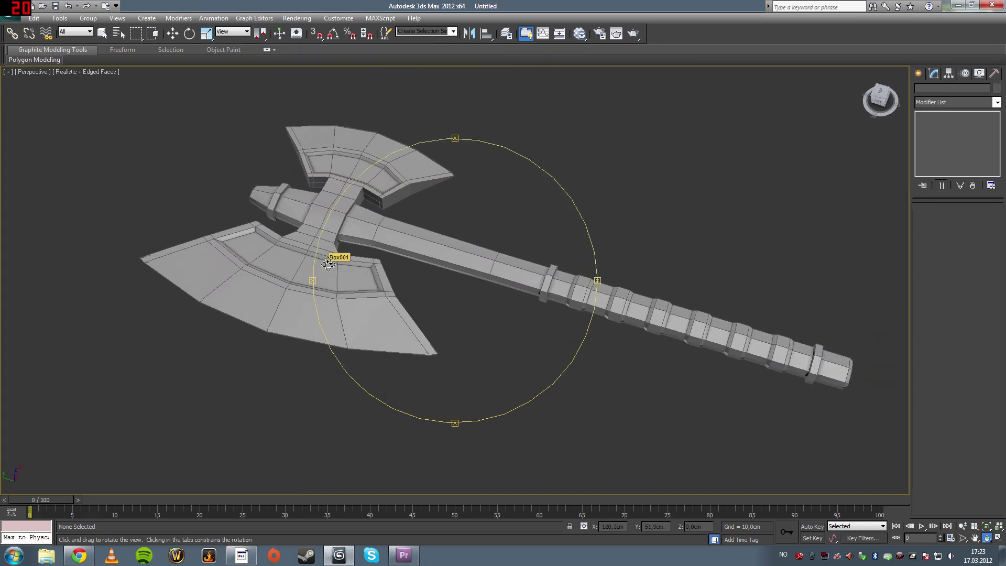
left_click_drag(404, 279, 418, 266)
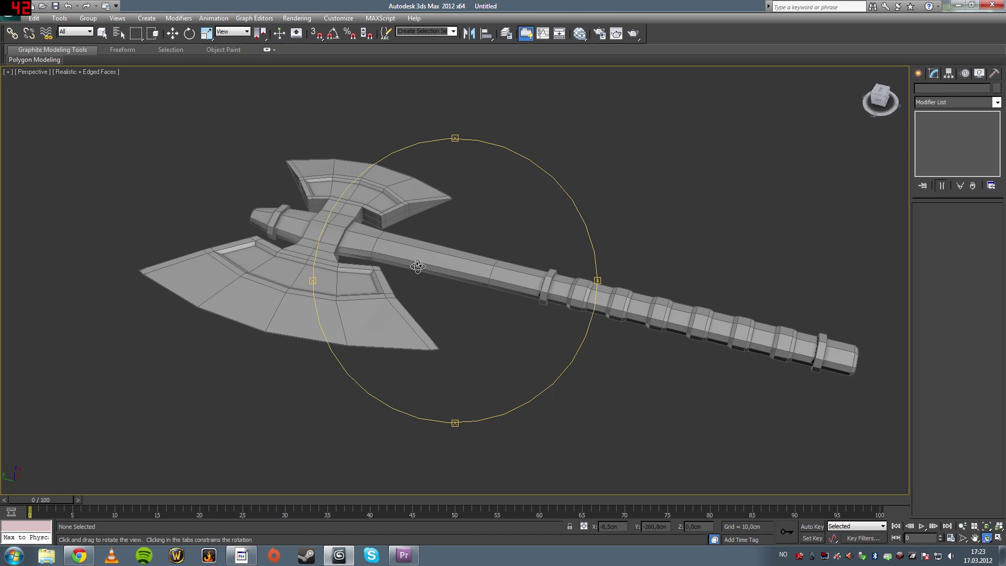
mouse_move(419, 256)
left_mouse_down()
mouse_move(432, 302)
mouse_move(425, 263)
left_mouse_up()
middle_click_drag(461, 258, 445, 272)
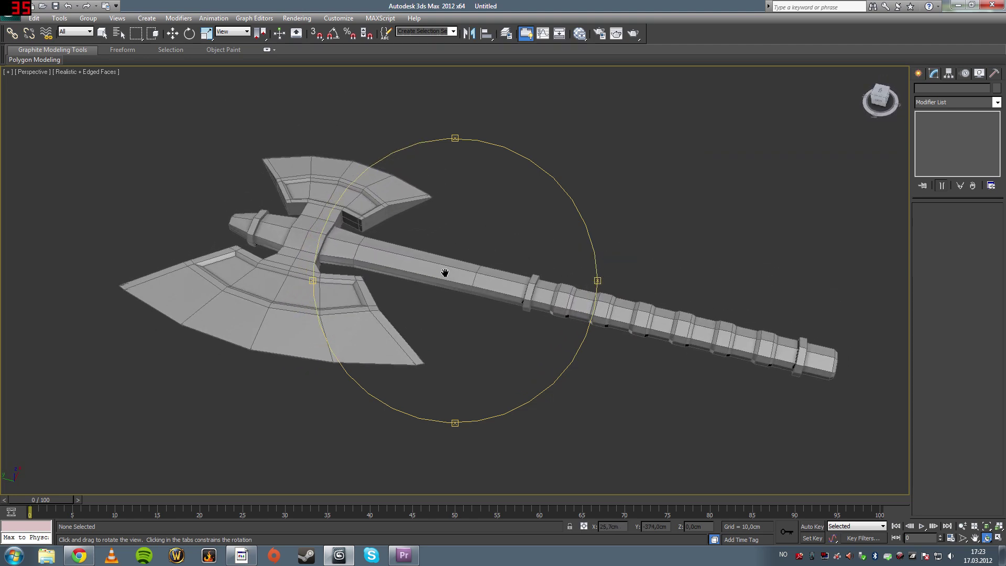
left_click_drag(445, 273, 496, 310)
mouse_move(403, 241)
left_mouse_down()
mouse_move(408, 266)
mouse_move(399, 227)
left_mouse_up()
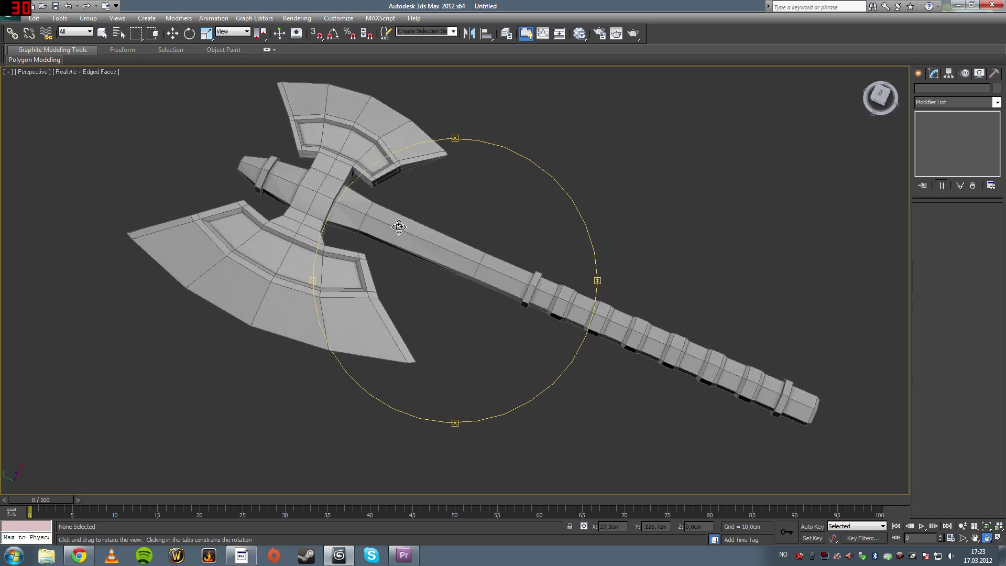
Use Save As to store the scene as 'Tutorial Axe 3.max' in the Melee folder.
left_click(12, 15)
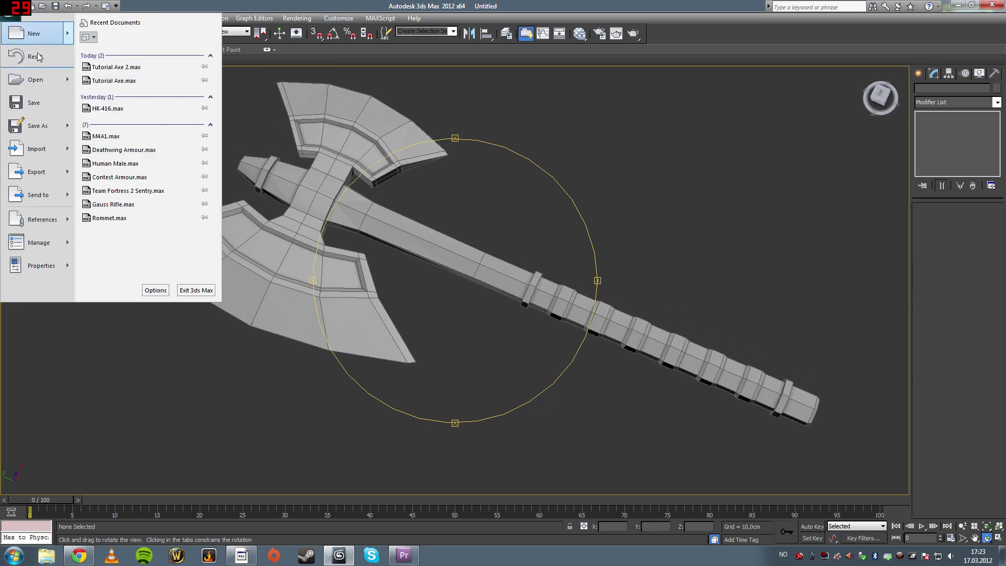
mouse_move(58, 127)
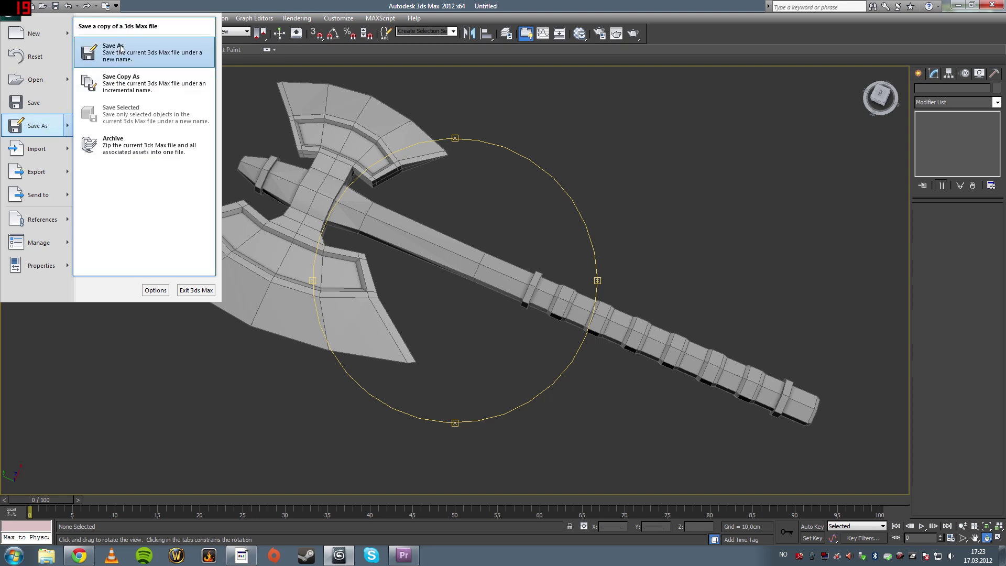
left_click(141, 53)
left_click(133, 25)
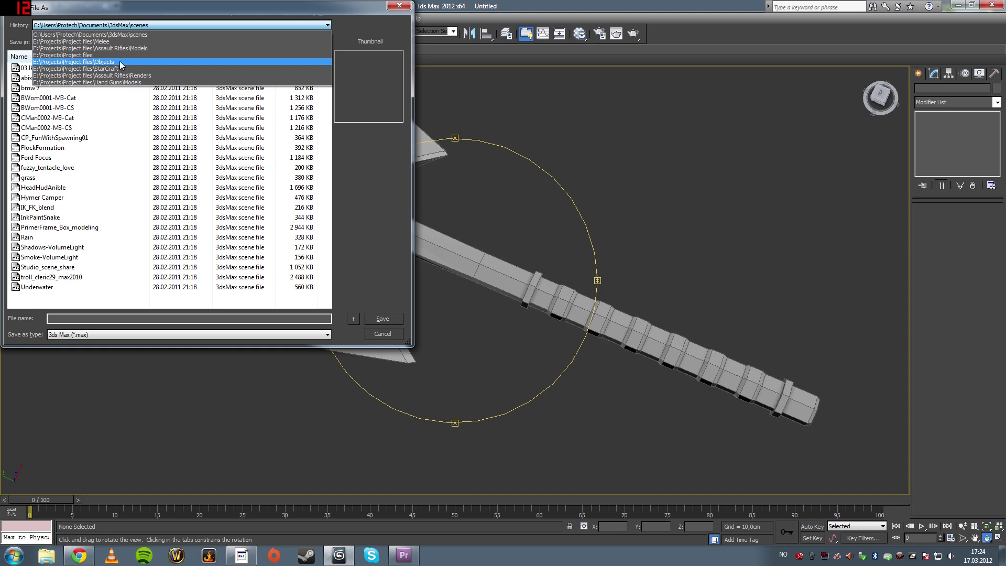
left_click(111, 41)
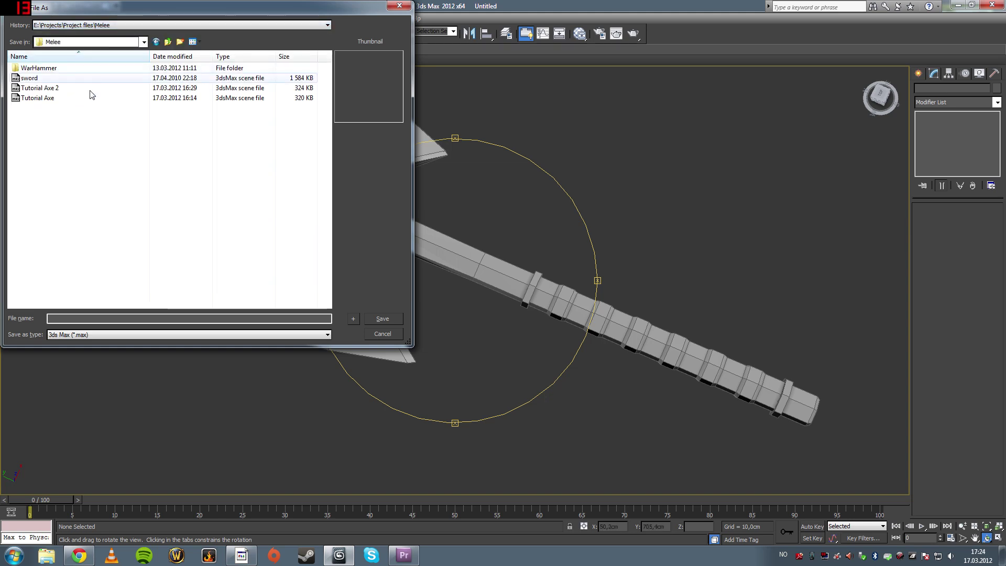
left_click(45, 89)
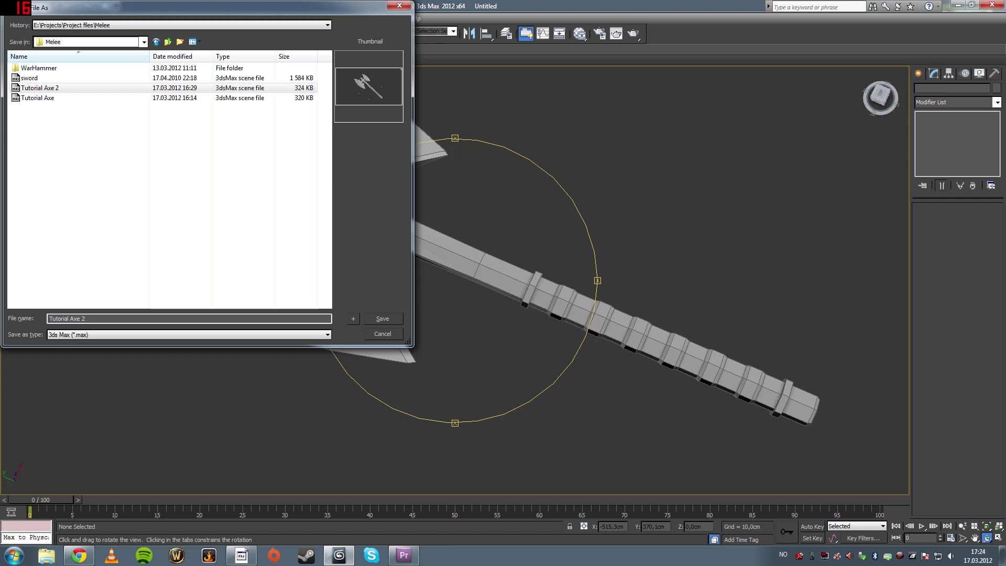
left_click(387, 319)
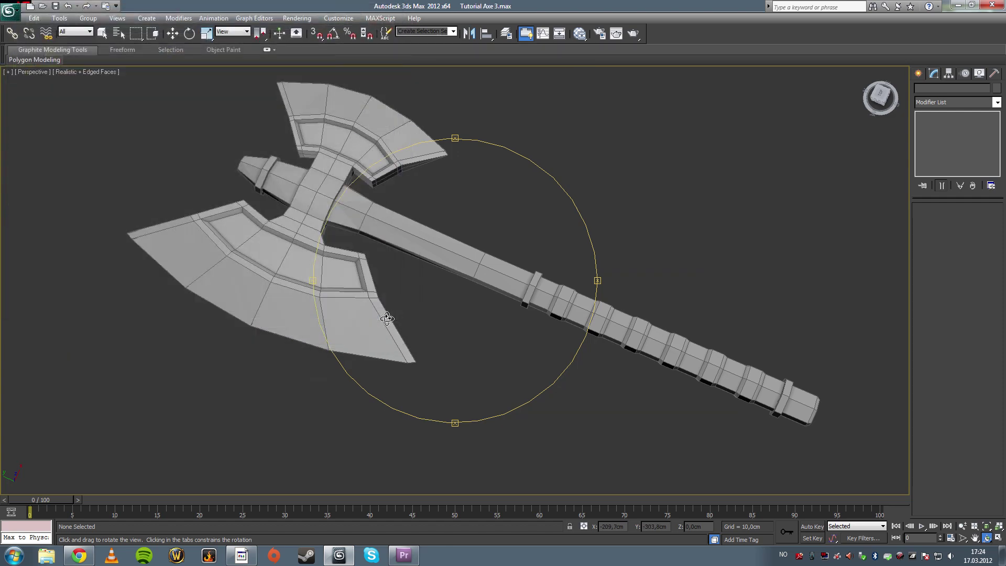
Merge Box001 from Tutorial Axe 2.max, renaming the duplicate to 'afadg'.
left_click(12, 20)
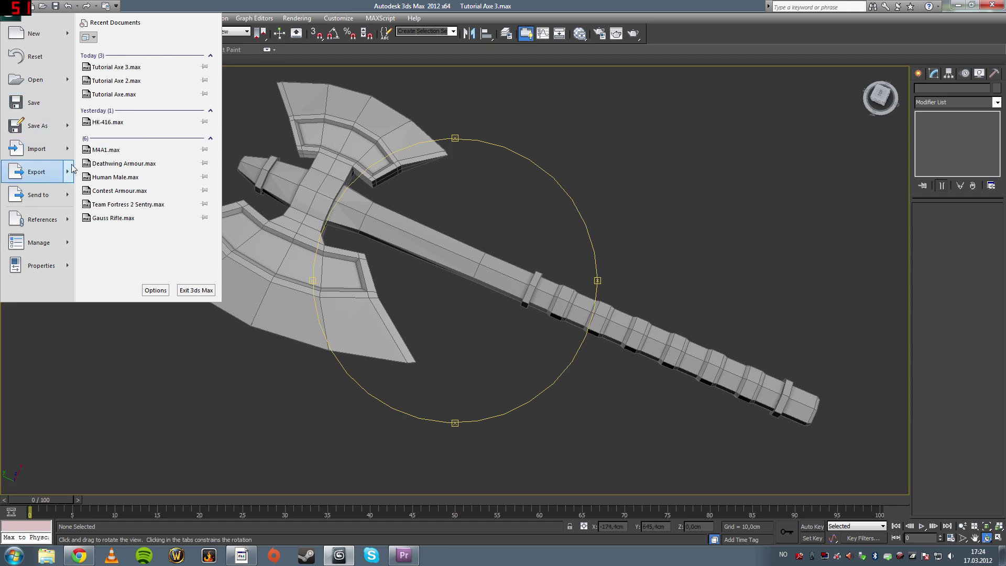
mouse_move(68, 157)
left_click(131, 52)
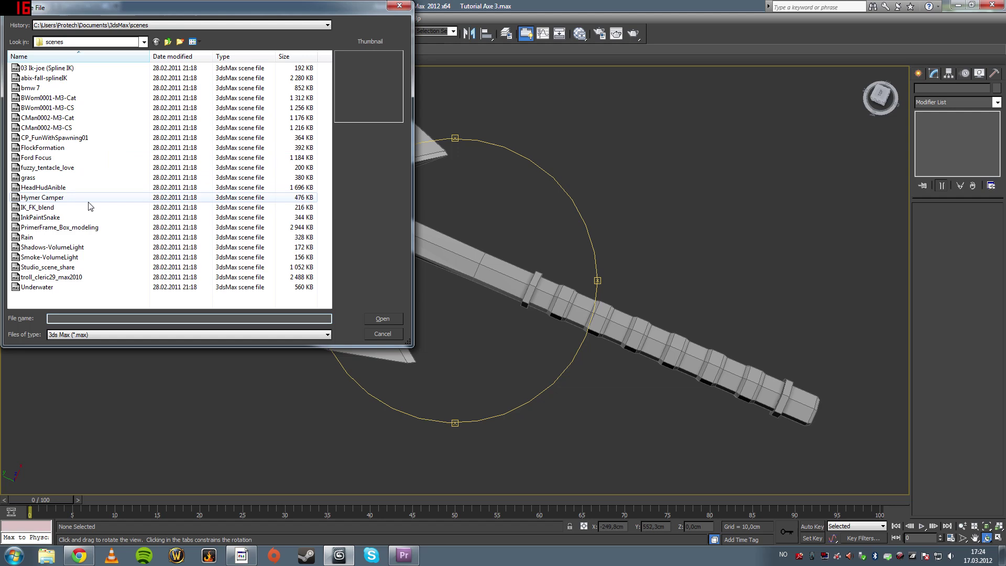
left_click(149, 26)
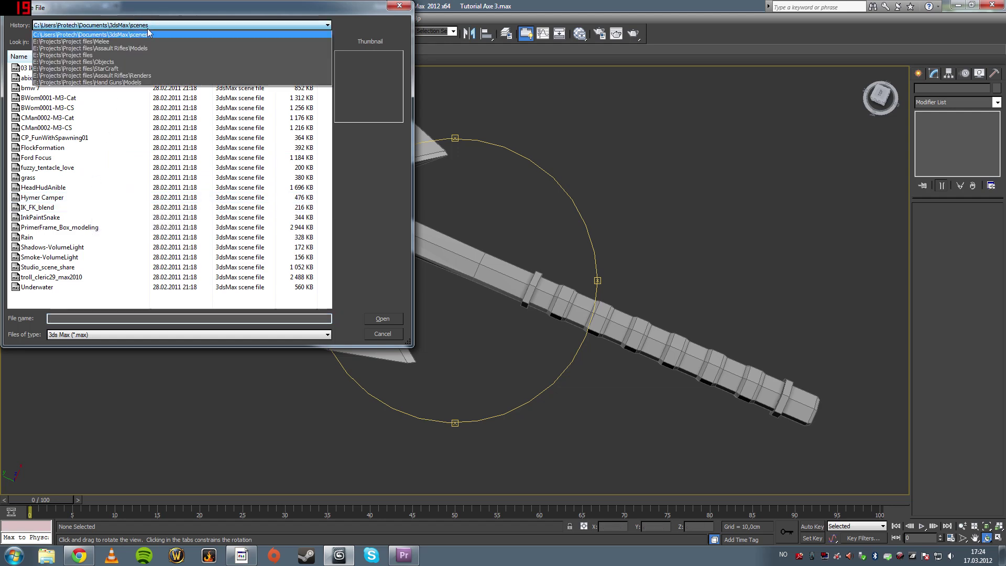
left_click(112, 42)
left_click(68, 88)
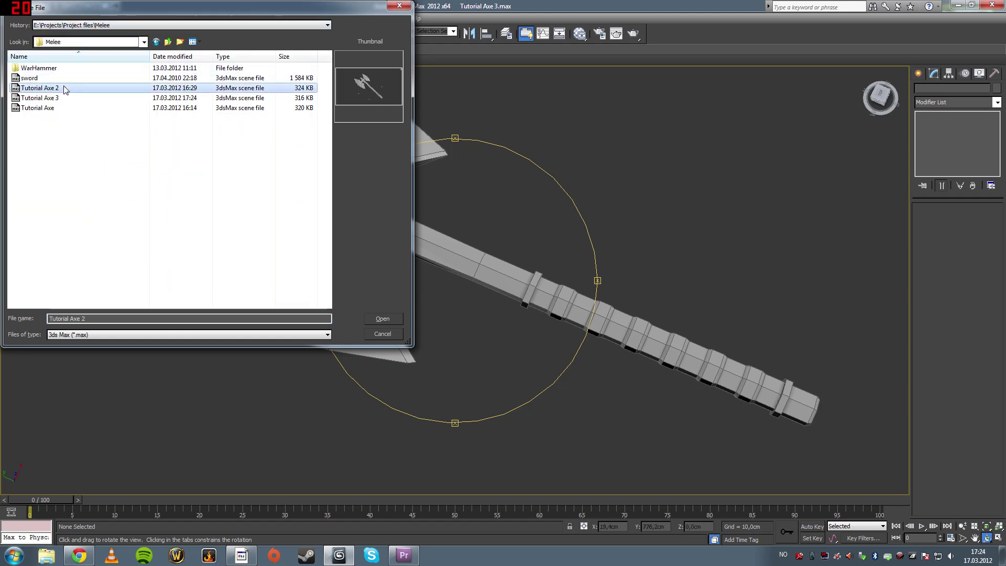
left_click(365, 318)
left_click(427, 198)
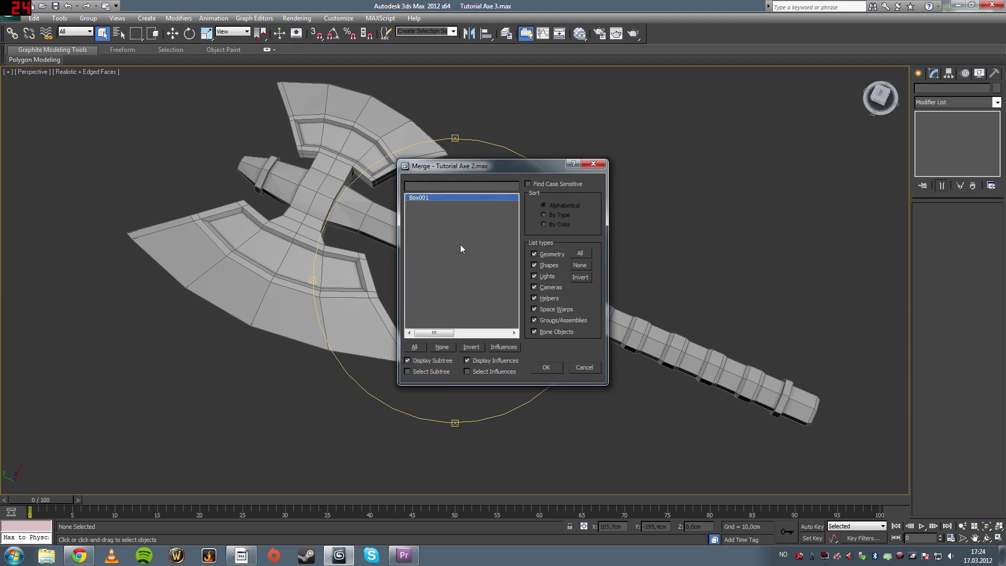
left_click(546, 368)
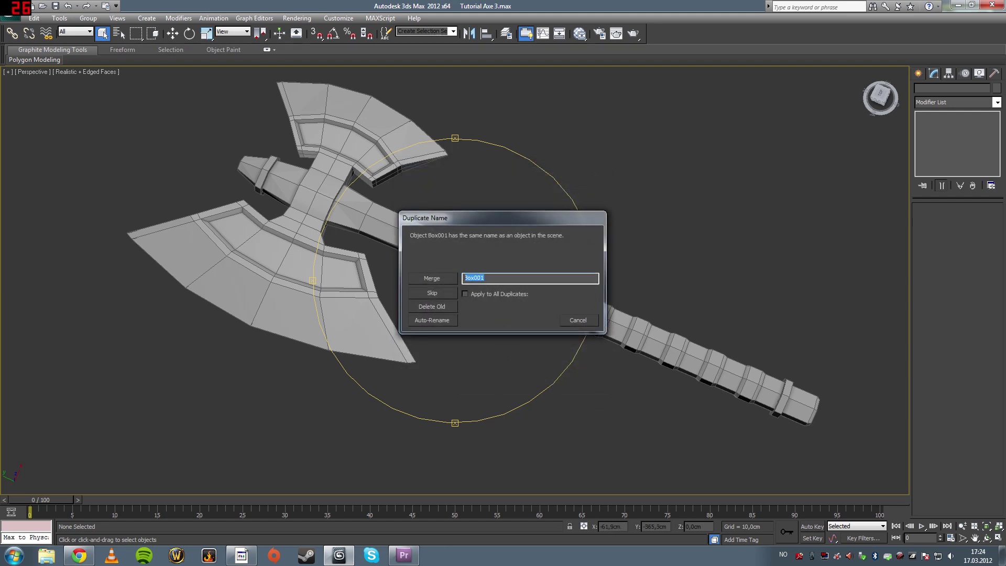
type("afadg")
left_click(440, 279)
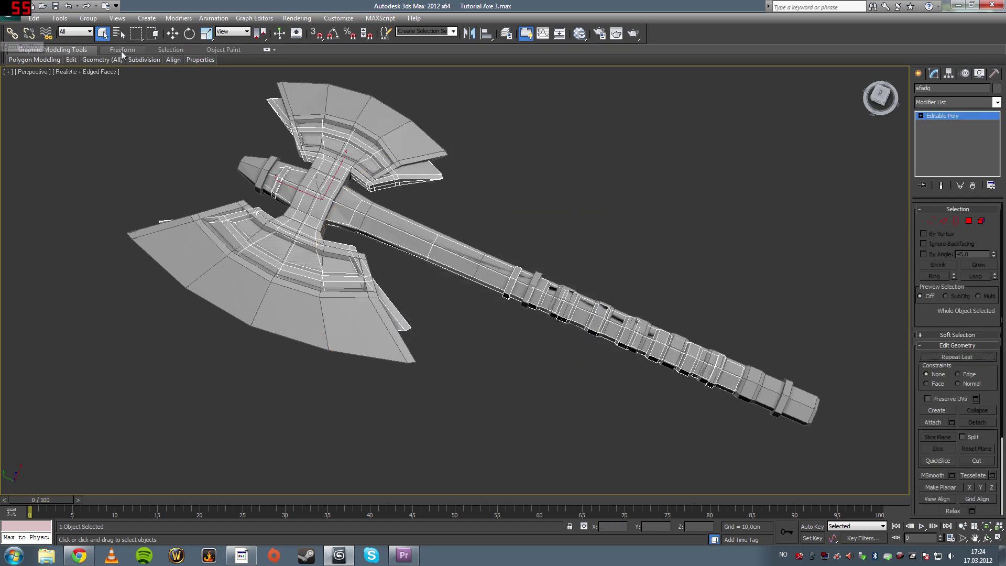
Move the merged axe up and to the right of the original axe.
left_click(171, 34)
left_click_drag(337, 175, 484, 158)
scroll(448, 109, "down", 3)
middle_click_drag(451, 156, 383, 189)
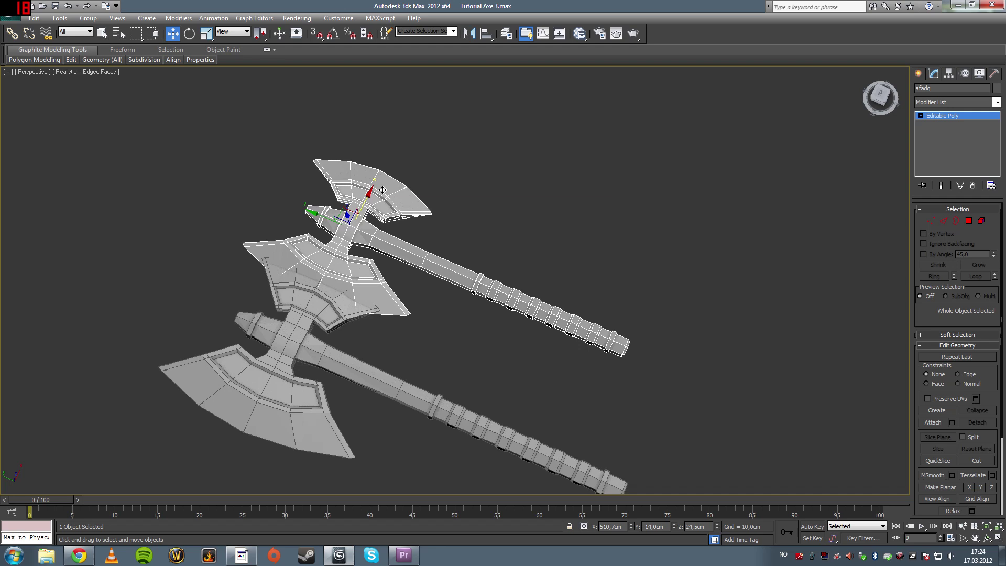
left_click_drag(382, 188, 390, 155)
left_click(409, 322)
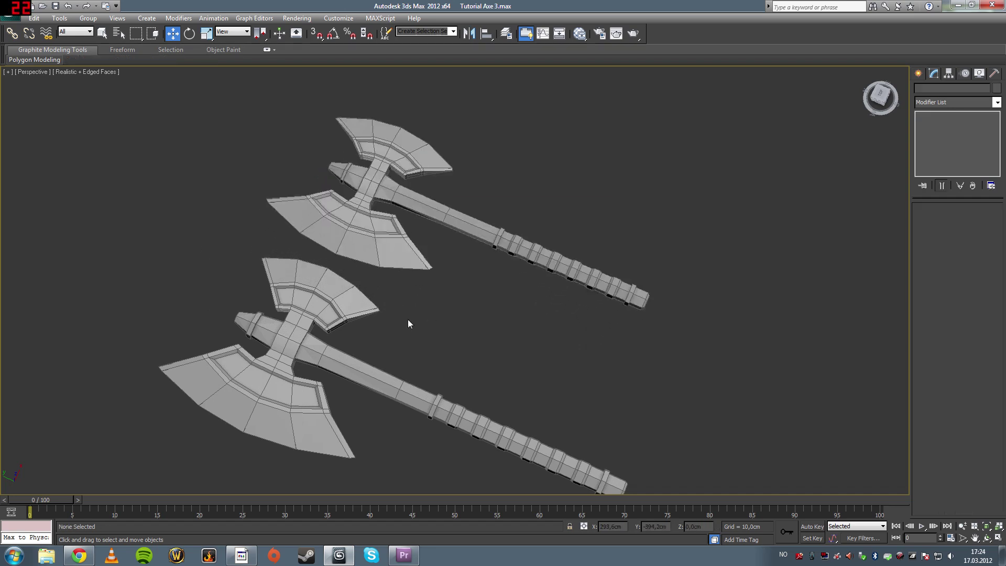
middle_click_drag(409, 322, 414, 257)
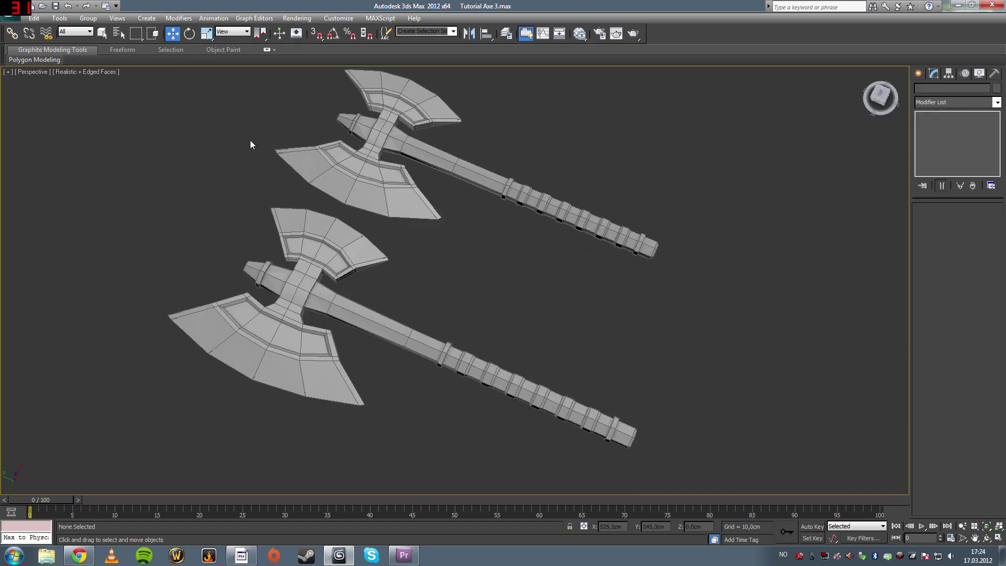
left_click(11, 10)
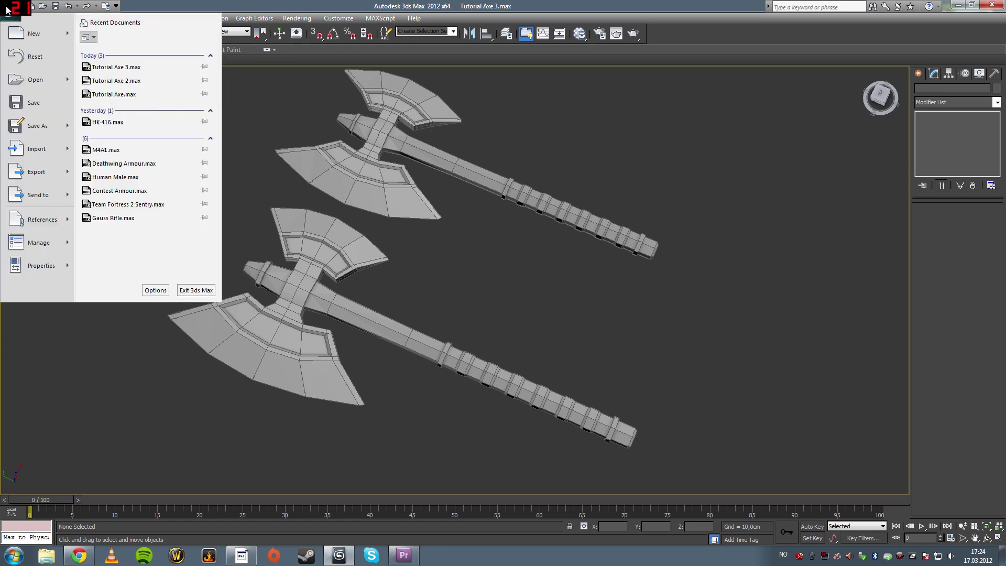
left_click(117, 80)
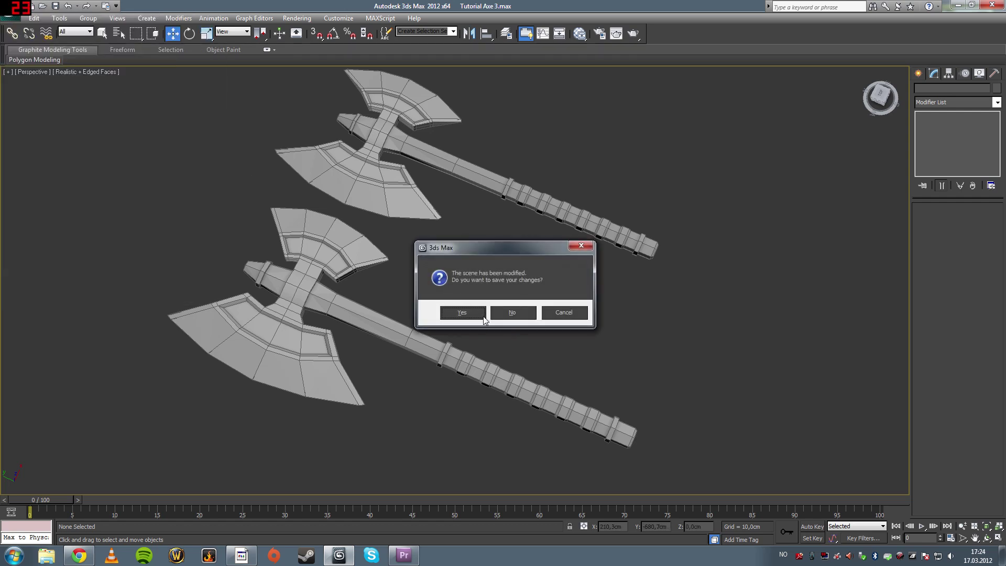
left_click(572, 314)
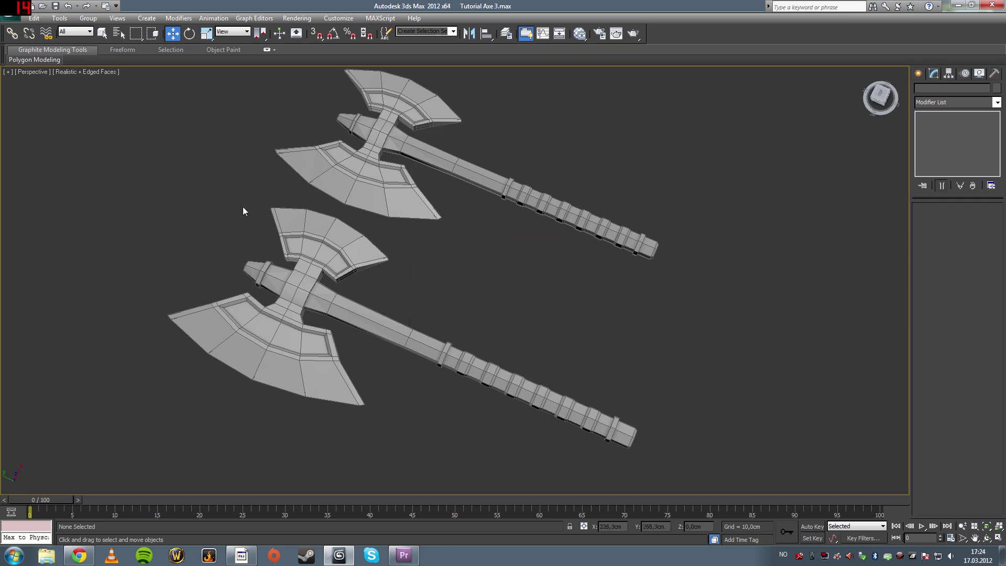
left_click(13, 9)
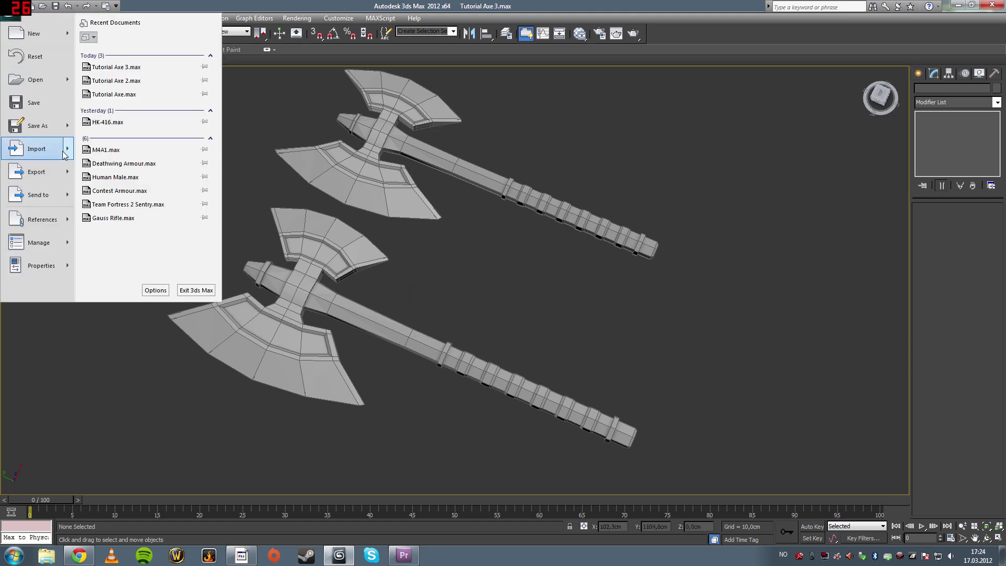
mouse_move(66, 153)
left_click(119, 82)
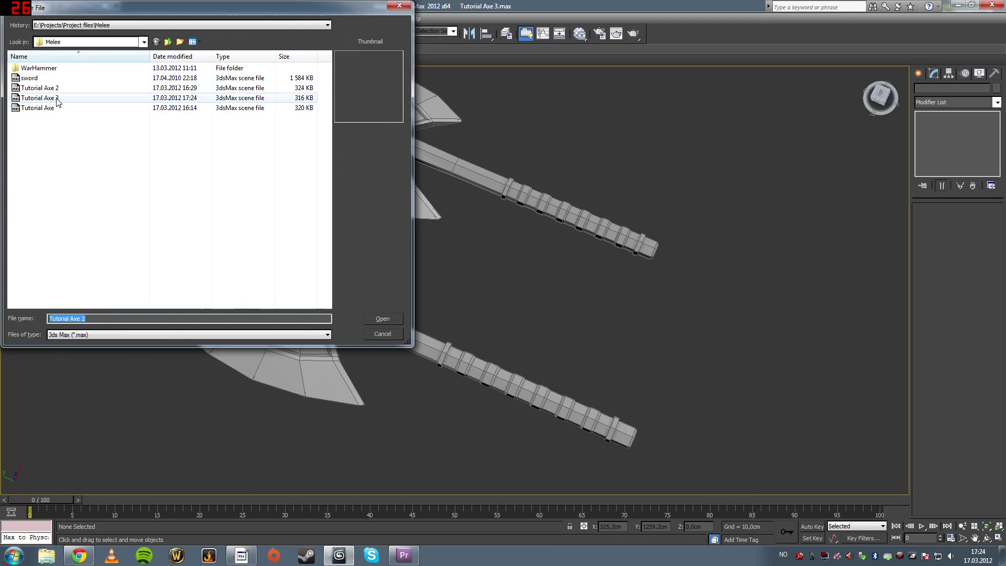
left_click(52, 108)
left_click(376, 318)
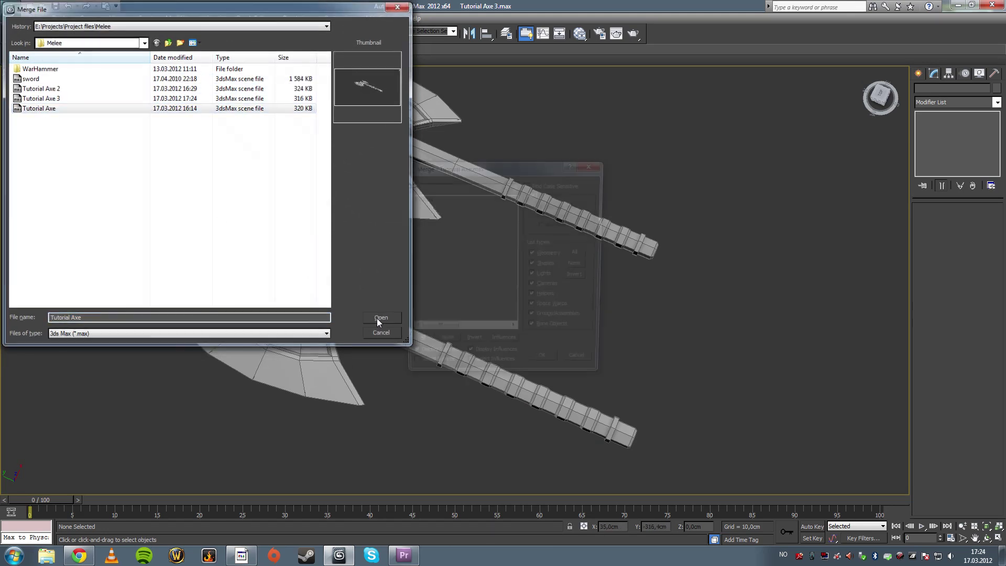
left_click(448, 200)
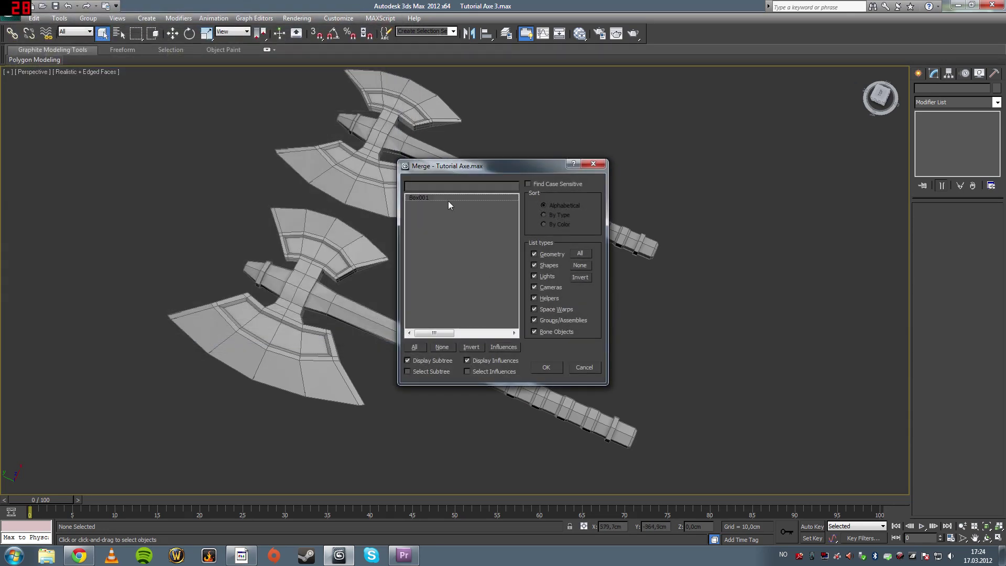
left_click(545, 367)
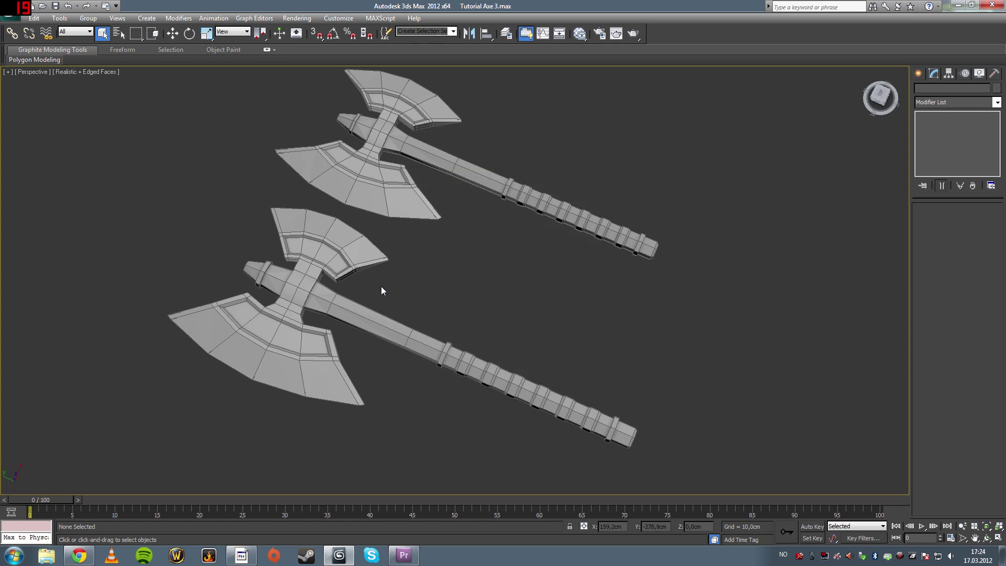
middle_click_drag(385, 287, 394, 234)
Merge Box001 from Tutorial Axe.max, renaming the duplicate to 'fsd'.
left_click(14, 9)
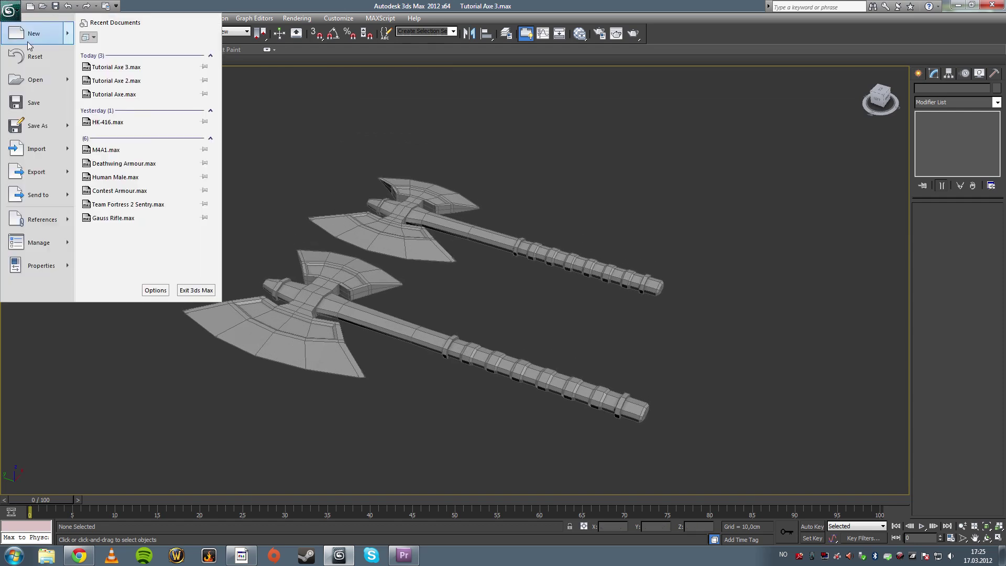
mouse_move(55, 152)
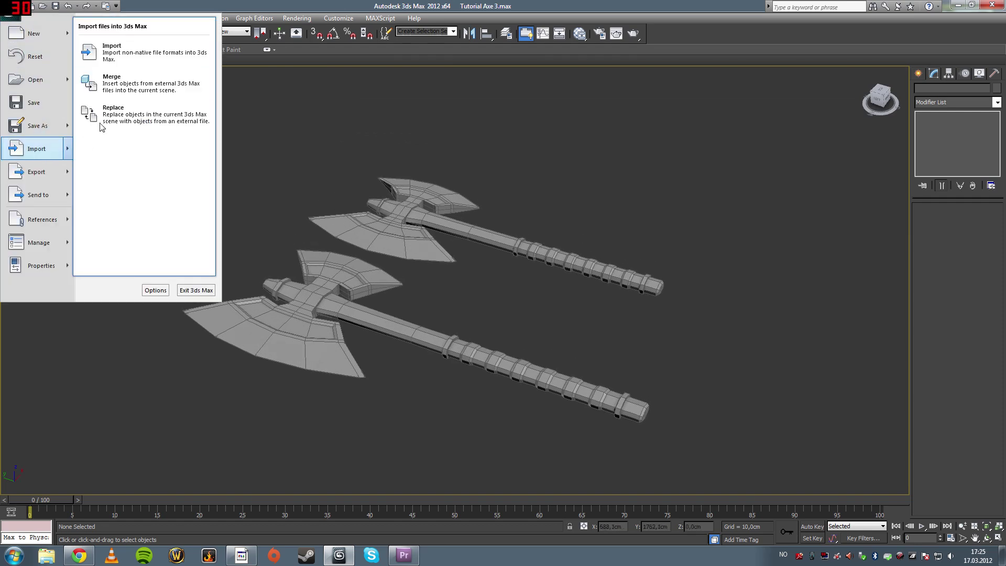
left_click(128, 83)
left_click(48, 108)
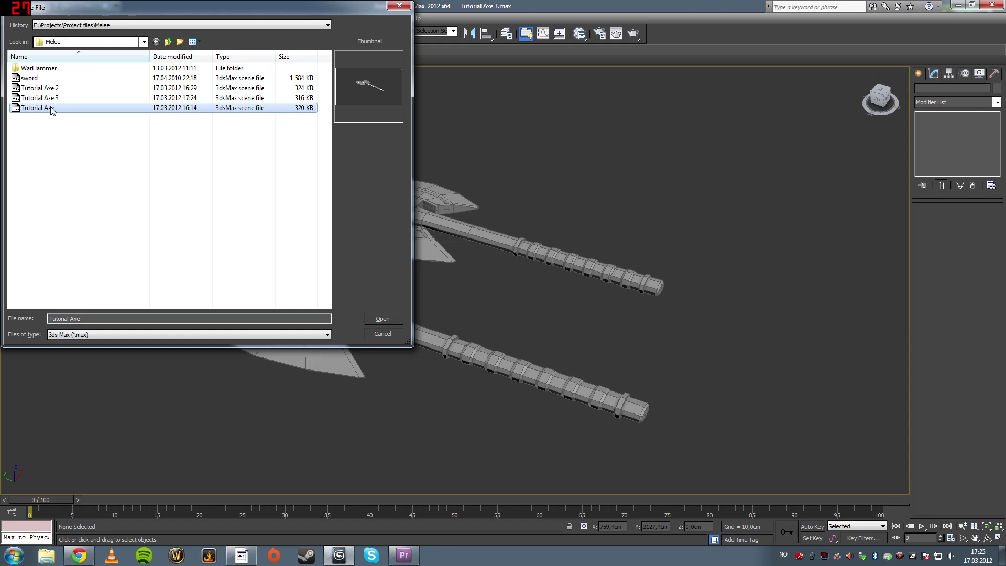
left_click(382, 318)
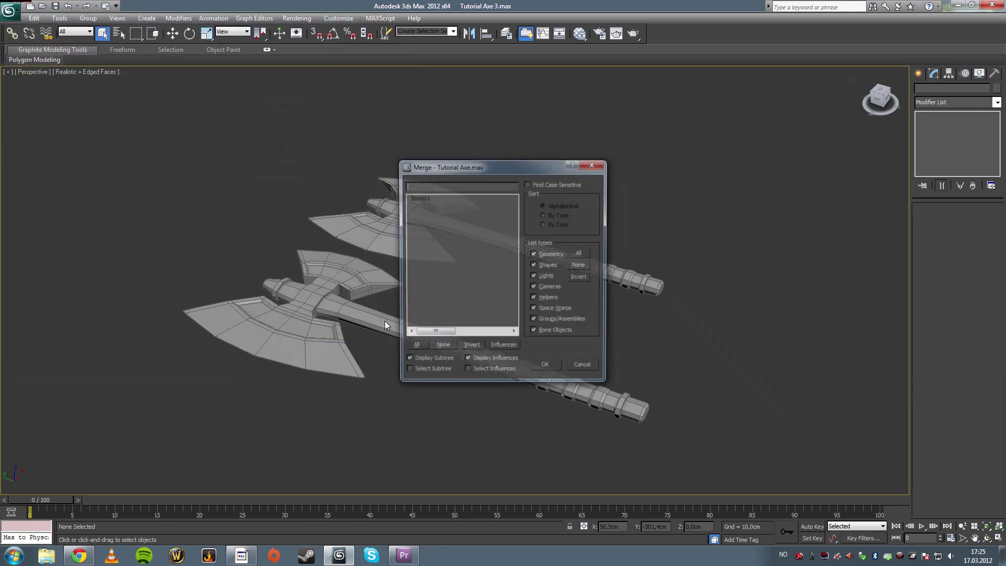
left_click(431, 198)
left_click(545, 367)
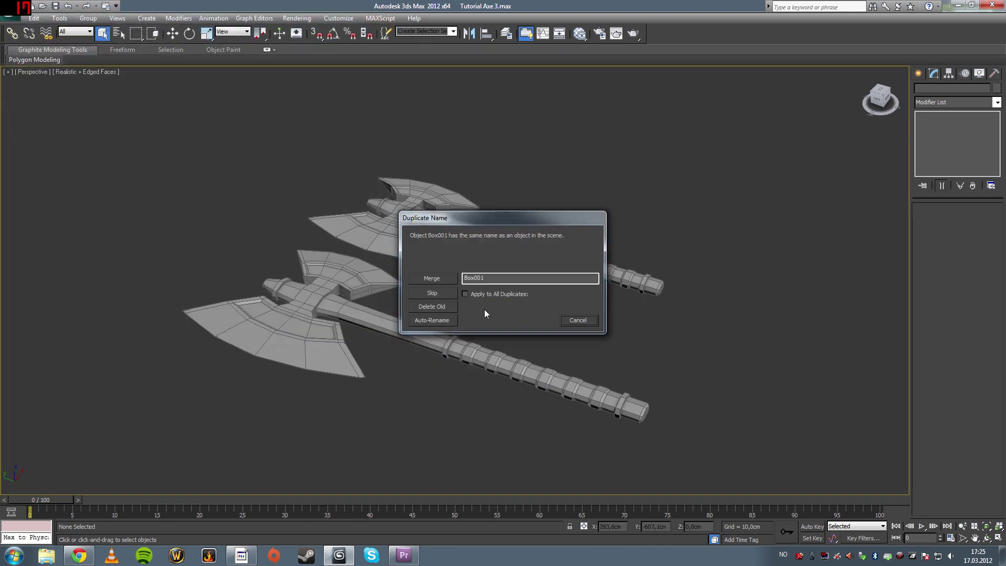
type("fsdfsdf")
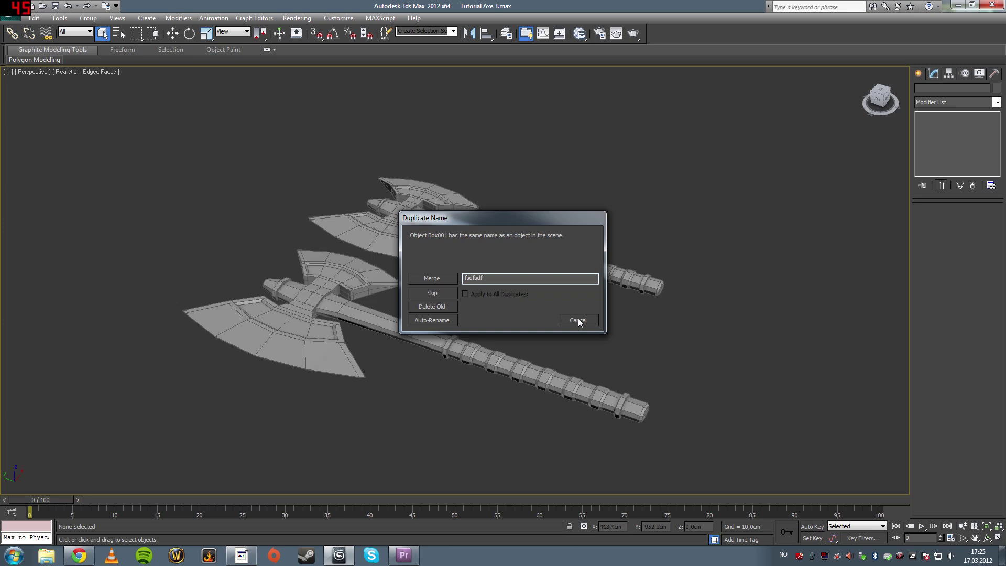
left_click(432, 278)
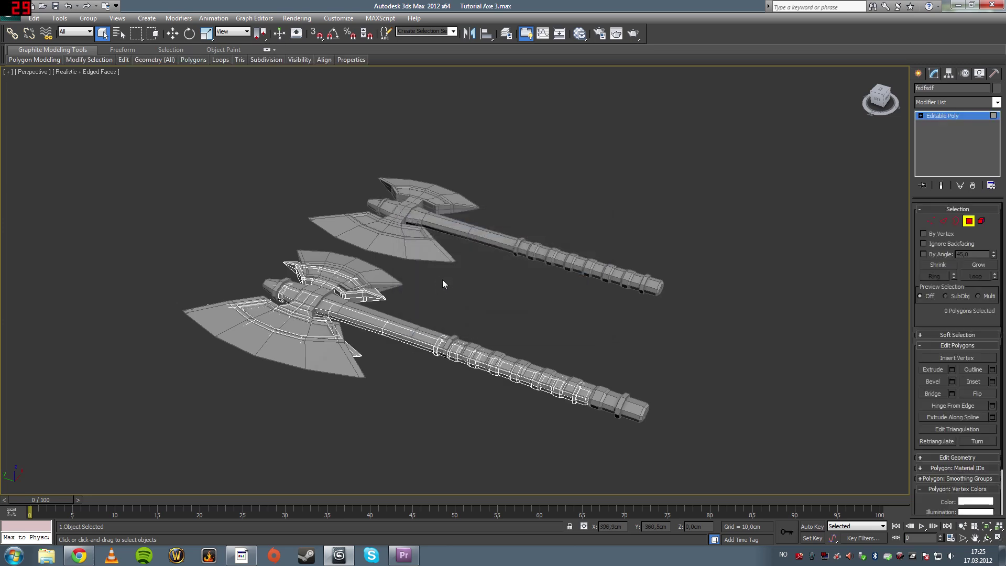
Move the third axe out to the right so all three axes stand in a row.
middle_click_drag(463, 303, 454, 335, "alt")
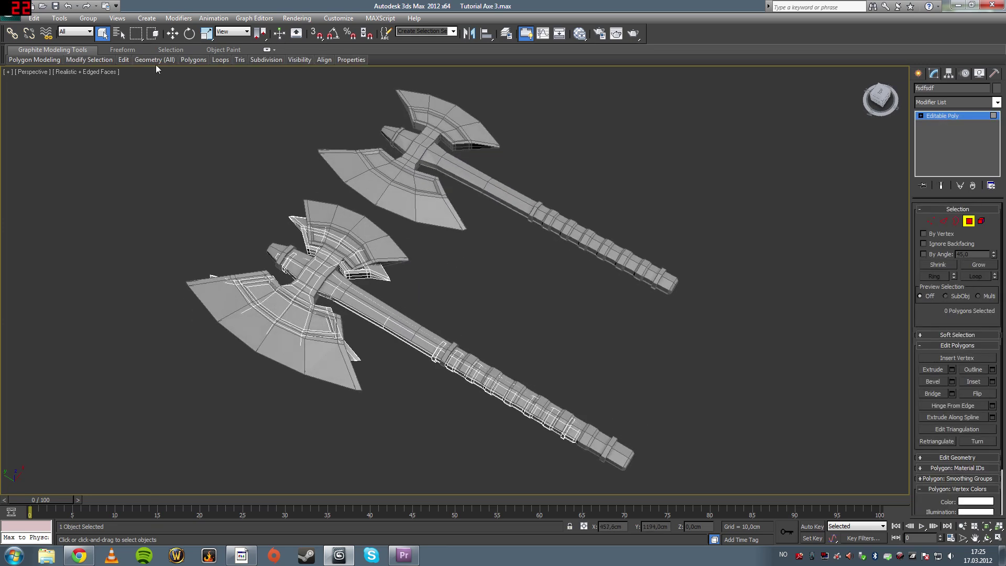
left_click(171, 35)
key("4")
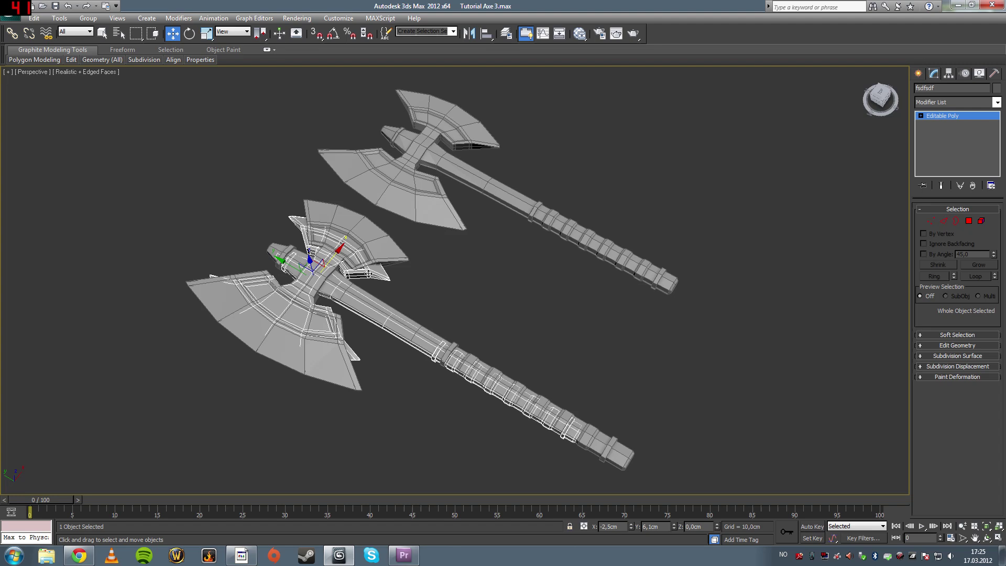
left_click_drag(338, 257, 530, 190, "shift")
mouse_move(530, 190)
middle_mouse_down("alt")
mouse_move(518, 221)
mouse_move(505, 225)
mouse_move(514, 220)
mouse_move(505, 184)
mouse_move(537, 187)
middle_mouse_up("alt")
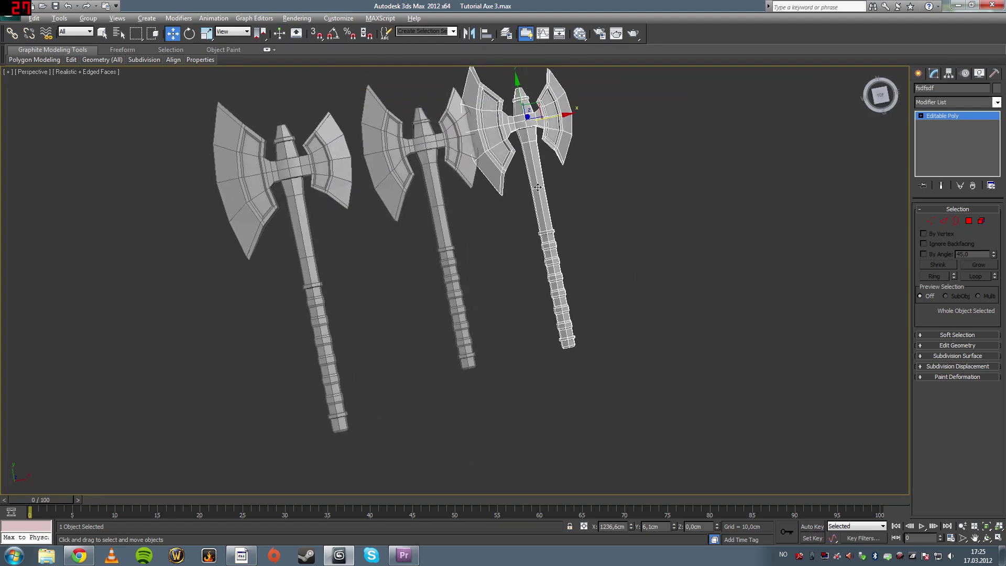
left_click_drag(550, 118, 591, 108)
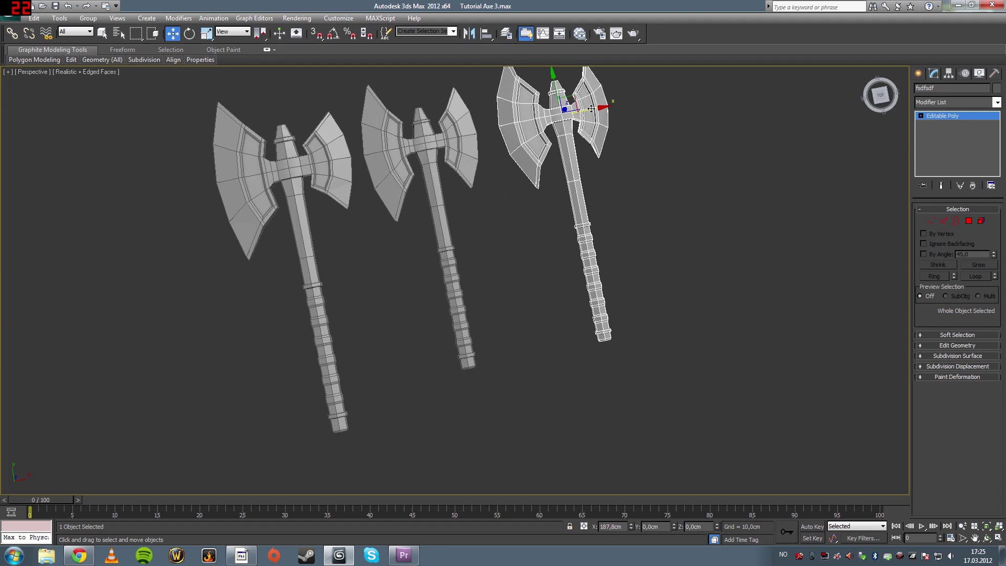
left_click(593, 211)
middle_click_drag(519, 251, 499, 292, "alt")
Pan and orbit Perspective to a lower oblique view, then turn Edged Faces back on.
key("F4")
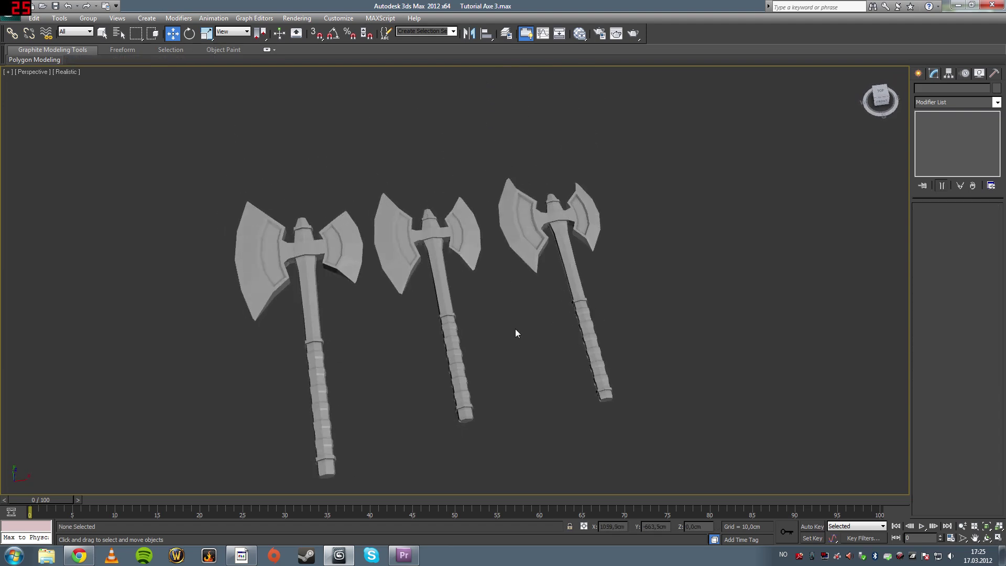
middle_click_drag(516, 333, 398, 336)
key("super")
key("super")
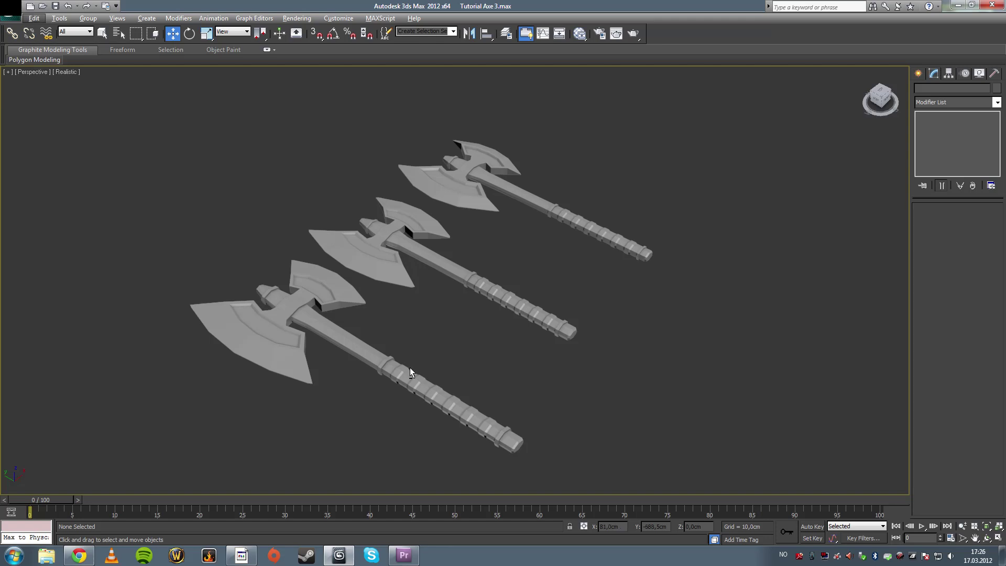
middle_click_drag(409, 367, 474, 317, "alt")
key("F3")
key("F3")
key("F4")
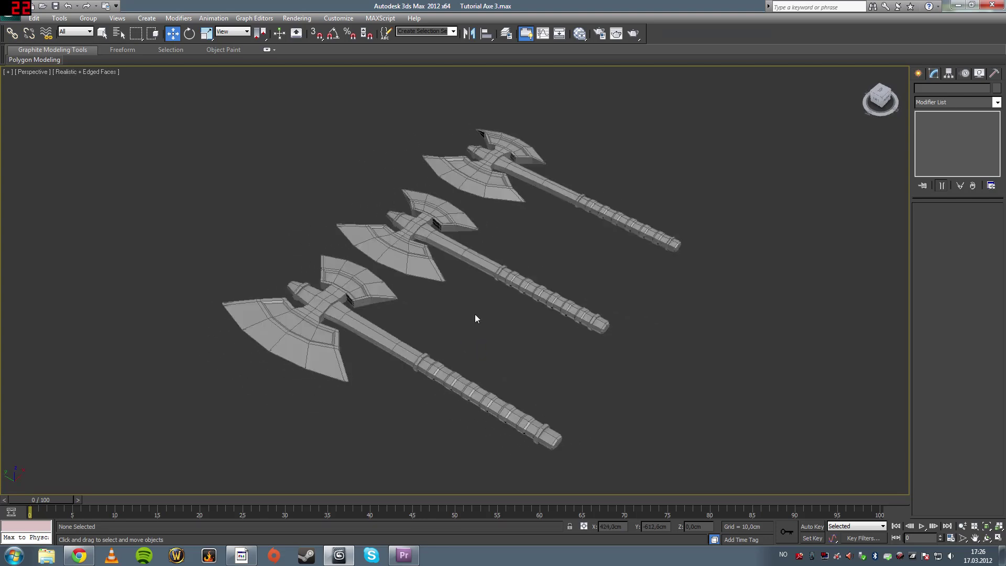